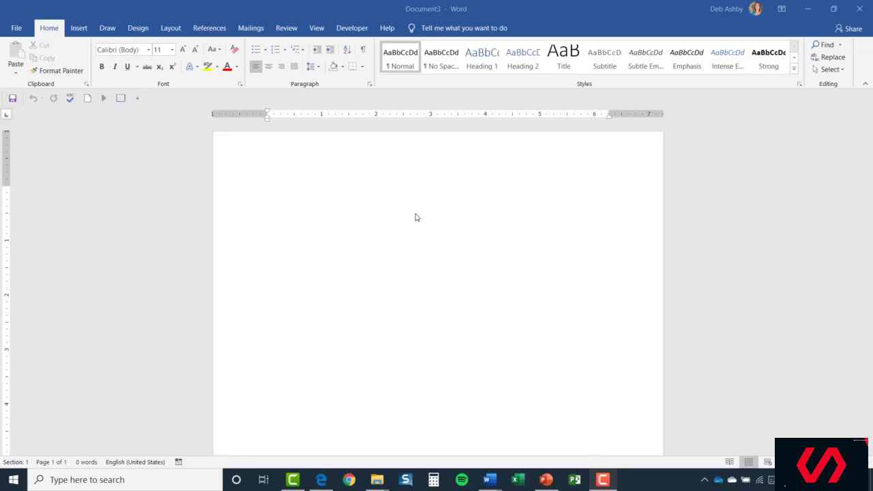
Open Word Options from the File backstage view.
{"action": "left_click", "coordinate": [17, 30]}
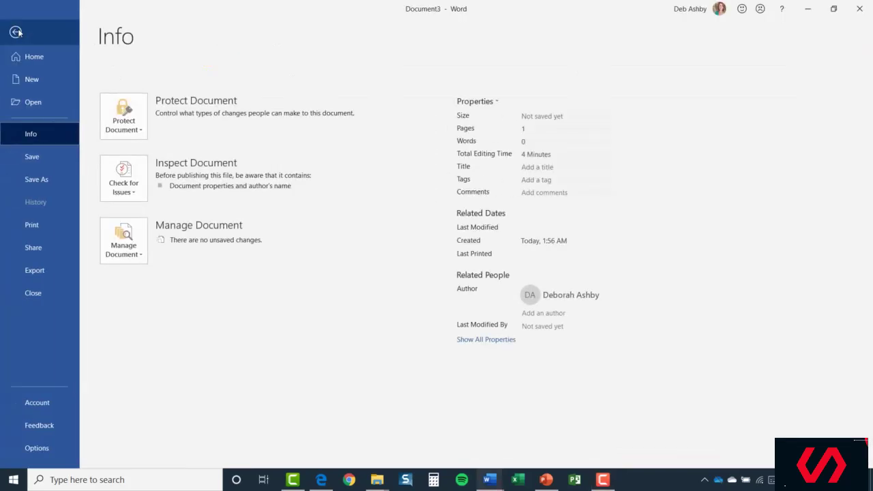
{"action": "left_click", "coordinate": [39, 448]}
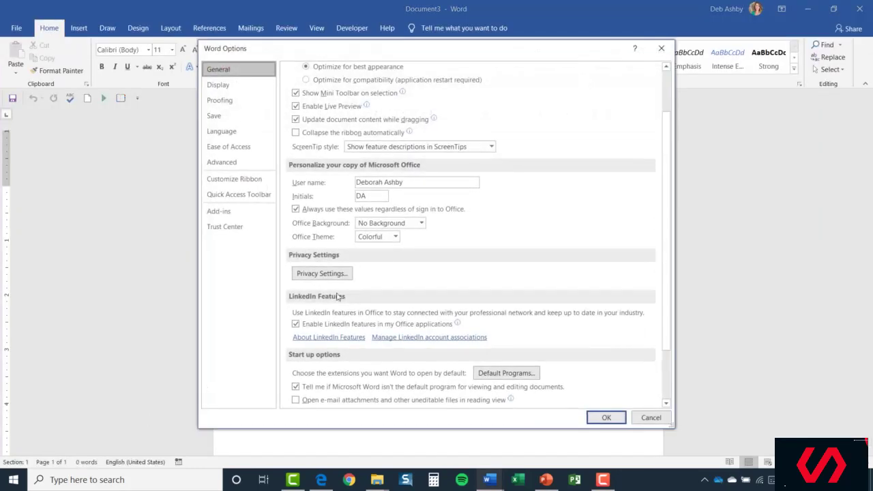
{"action": "scroll", "coordinate": [499, 228], "scroll_direction": "up", "scroll_amount": 3}
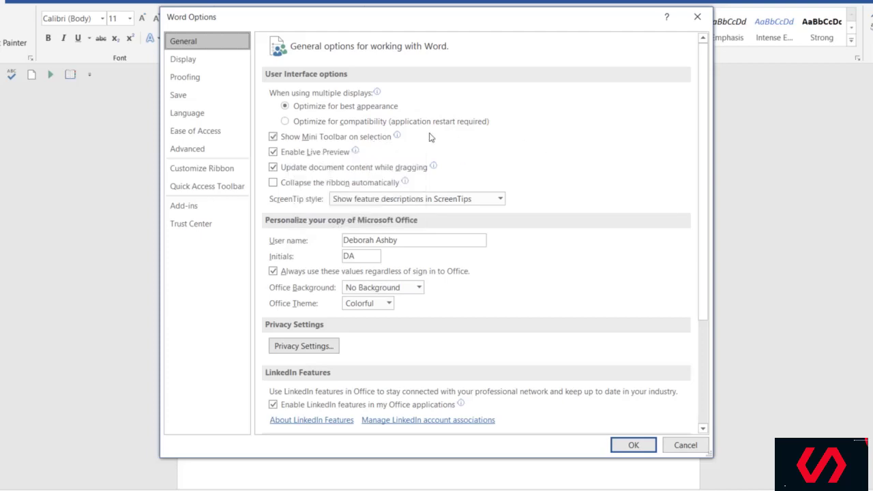
{"action": "left_click", "coordinate": [274, 138]}
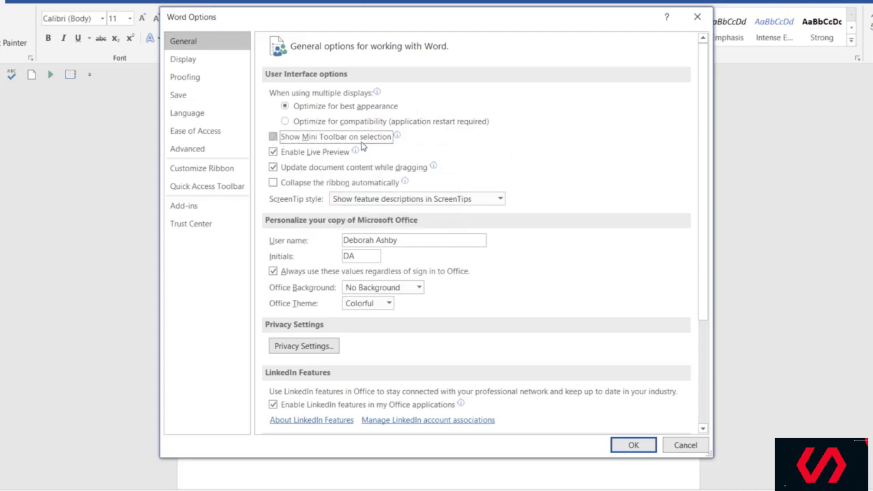
{"action": "left_click", "coordinate": [273, 137]}
Select the User name text, then switch Word Options to the Display page.
{"action": "left_click_drag", "start_coordinate": [406, 239], "coordinate": [330, 238]}
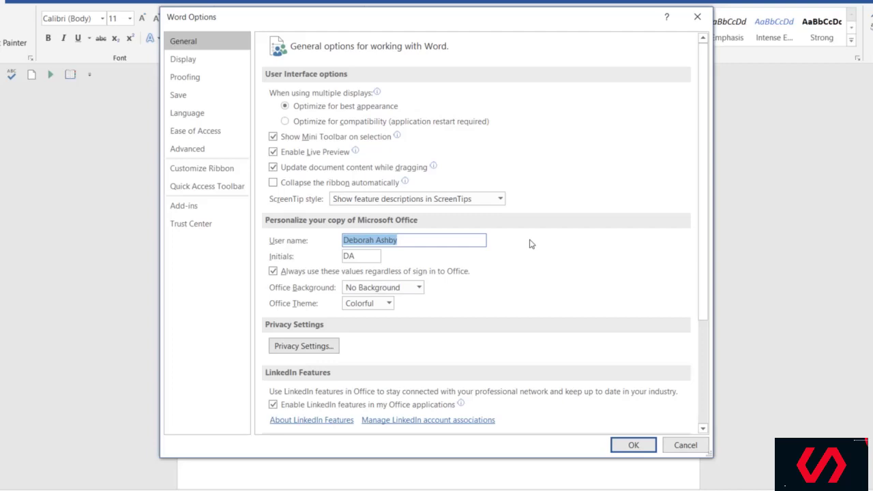
{"action": "left_click", "coordinate": [179, 62]}
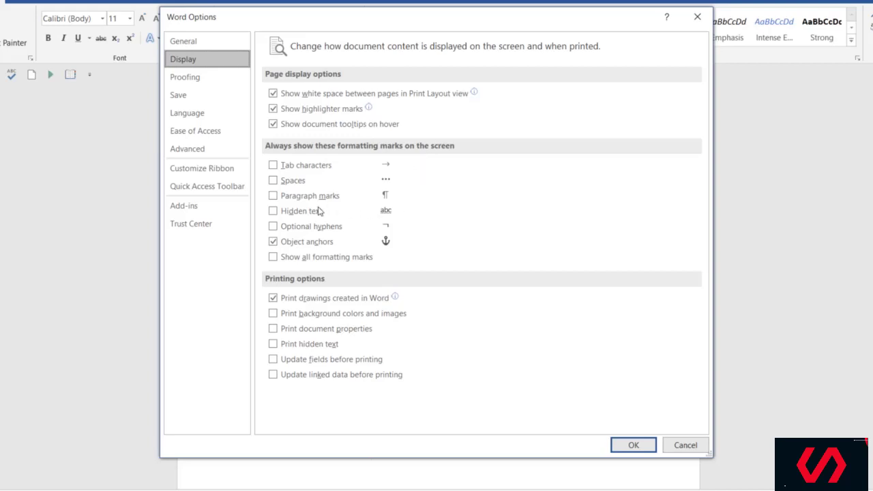
Turn Paragraph marks on and back off, then move to the Proofing page.
{"action": "left_click", "coordinate": [273, 196]}
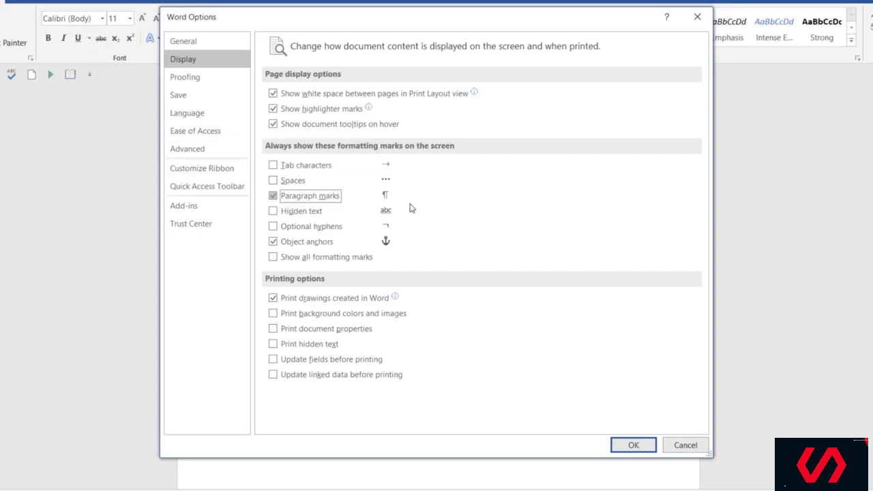
{"action": "left_click", "coordinate": [273, 196]}
{"action": "left_click", "coordinate": [201, 79]}
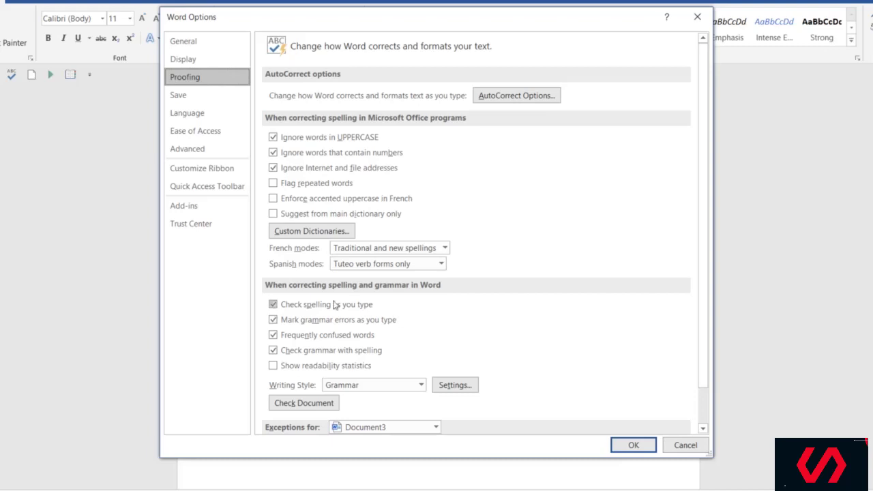
{"action": "left_click", "coordinate": [273, 305]}
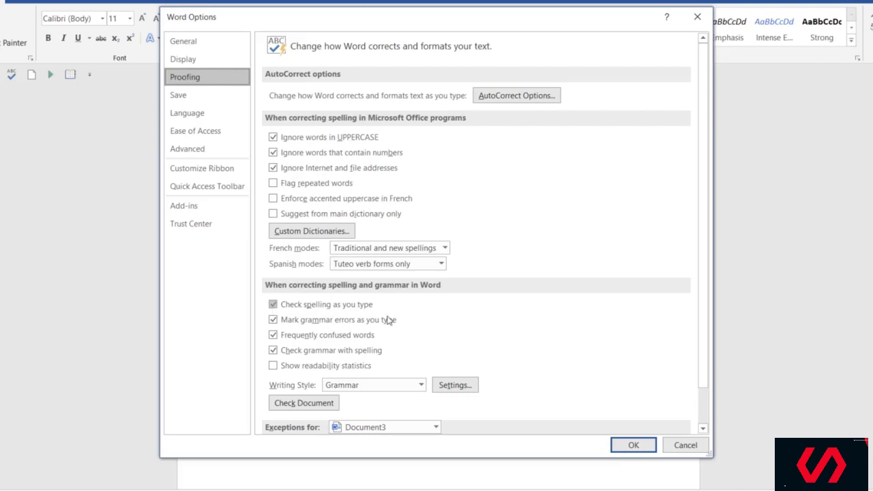
Check the Save page's default format, leaving it as Word Document (*.docx).
{"action": "left_click", "coordinate": [183, 96]}
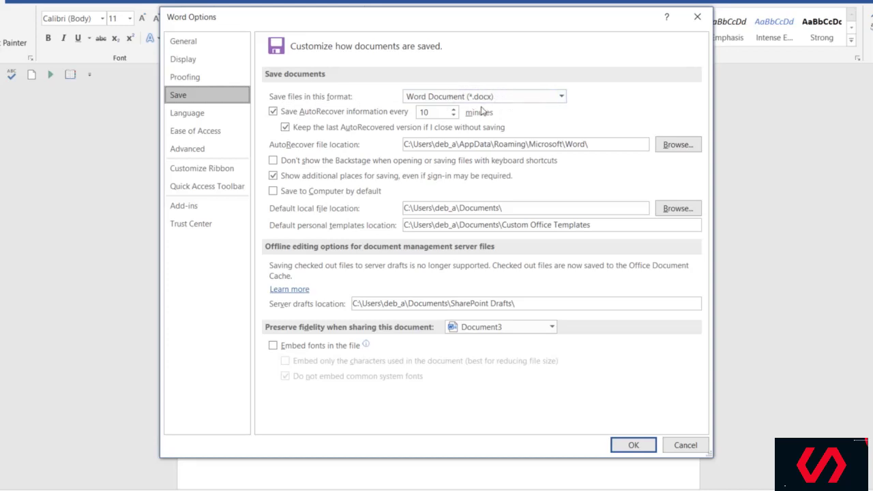
{"action": "left_click", "coordinate": [562, 97]}
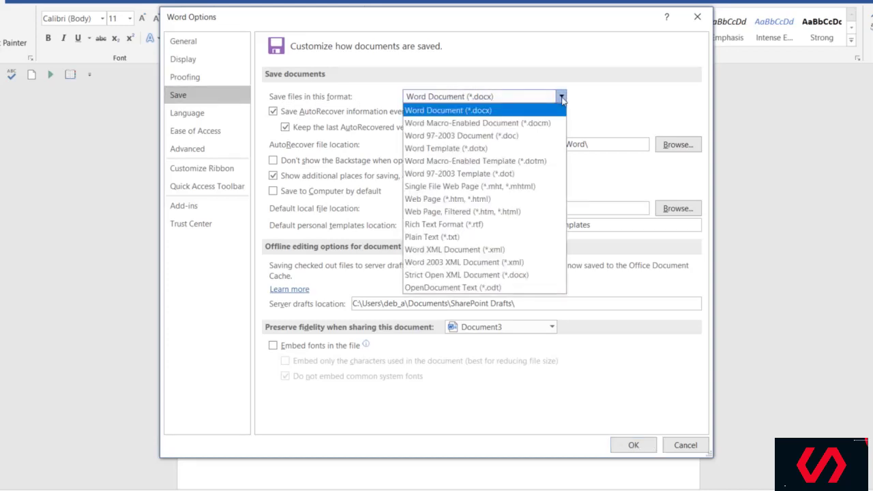
{"action": "left_click", "coordinate": [624, 100]}
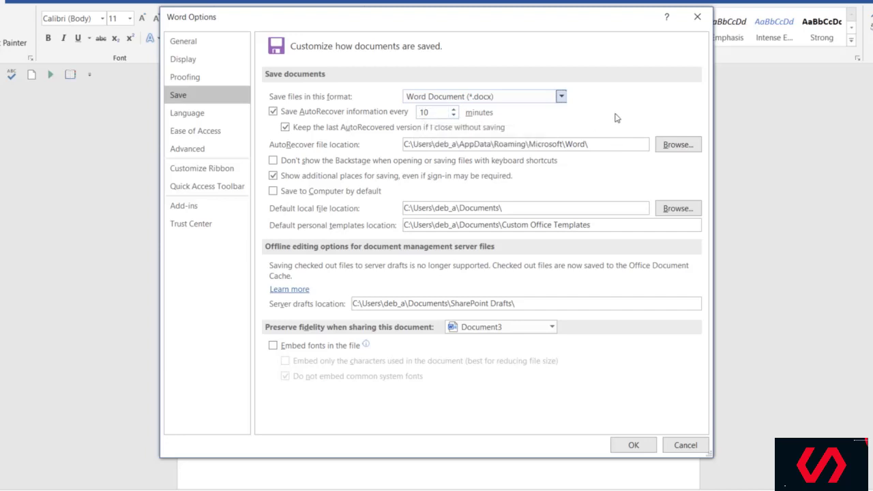
Browse through the Advanced page's editing options, such as Typing replaces selected text.
{"action": "left_click", "coordinate": [192, 151]}
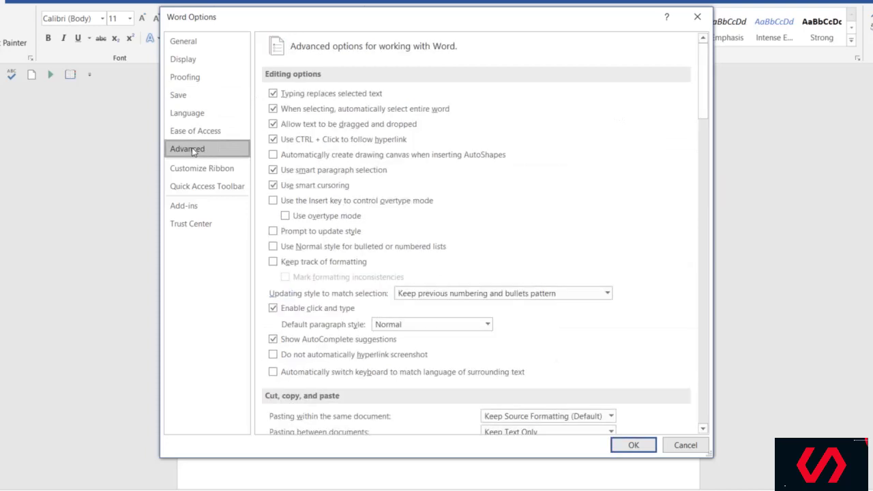
{"action": "scroll", "coordinate": [491, 162], "scroll_direction": "down", "scroll_amount": 2}
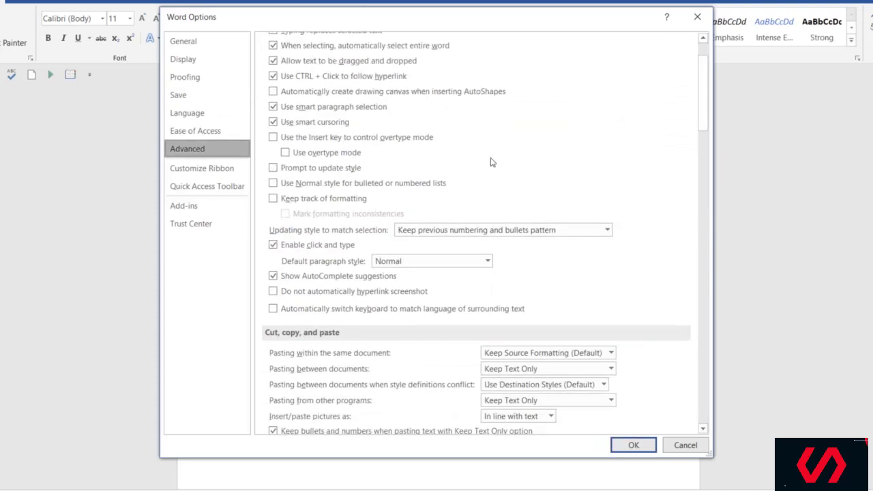
{"action": "scroll", "coordinate": [491, 162], "scroll_direction": "up", "scroll_amount": 2}
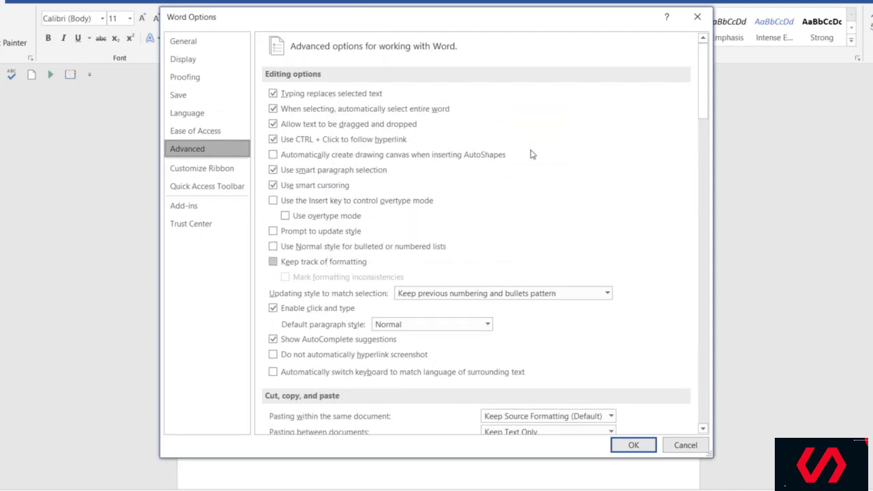
{"action": "scroll", "coordinate": [623, 198], "scroll_direction": "down", "scroll_amount": 5}
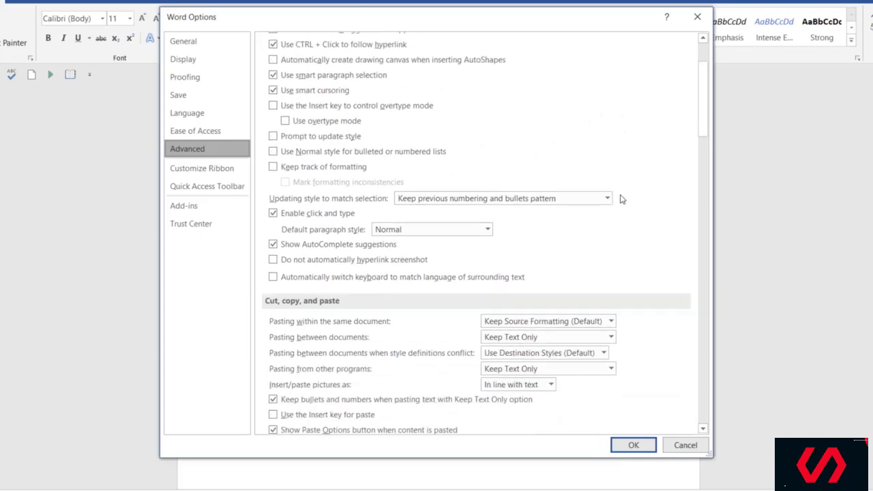
{"action": "scroll", "coordinate": [623, 197], "scroll_direction": "up", "scroll_amount": 5}
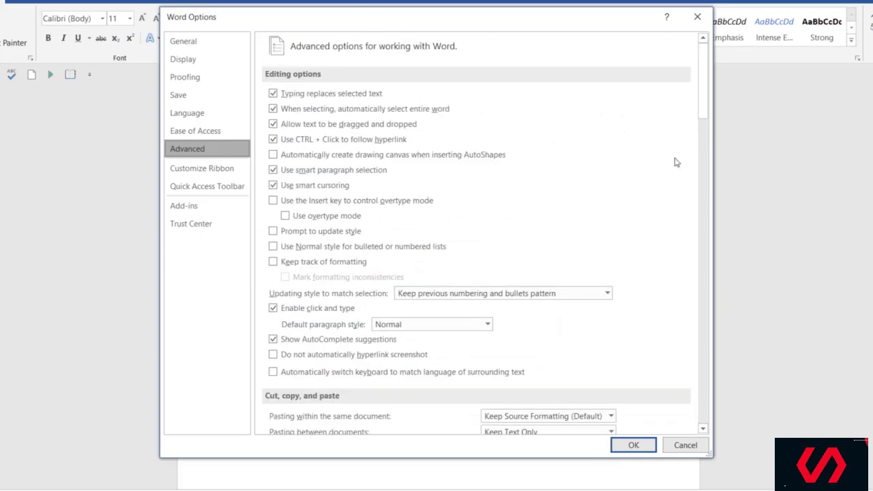
{"action": "left_click_drag", "start_coordinate": [704, 84], "coordinate": [696, 273]}
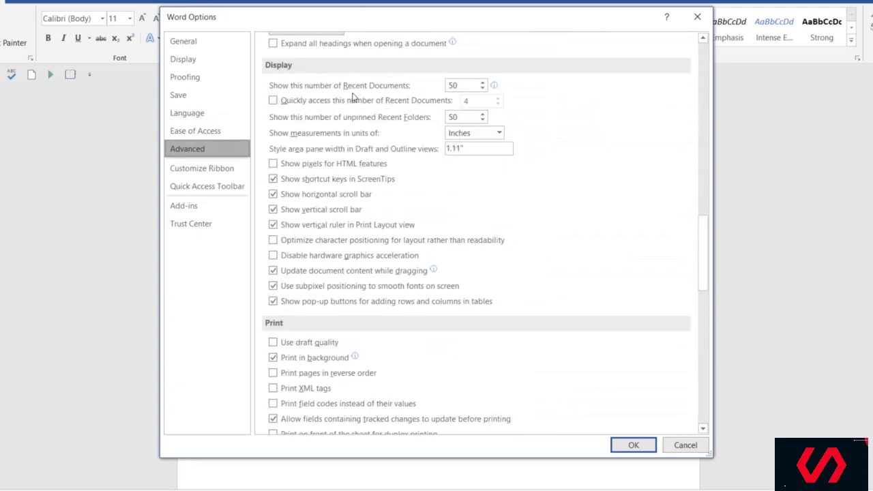
{"action": "mouse_move", "coordinate": [379, 90]}
{"action": "left_click_drag", "start_coordinate": [702, 243], "coordinate": [701, 63]}
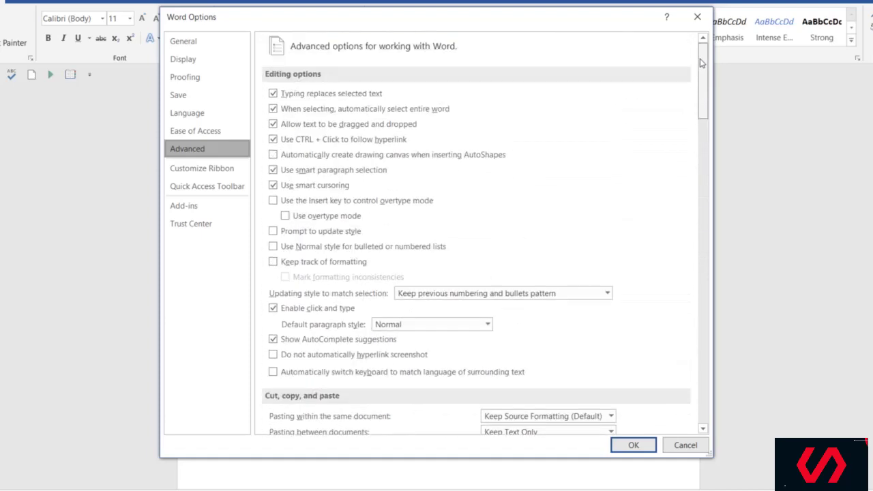
On the Customize Ribbon page, list All Commands instead of Popular Commands.
{"action": "left_click", "coordinate": [187, 171]}
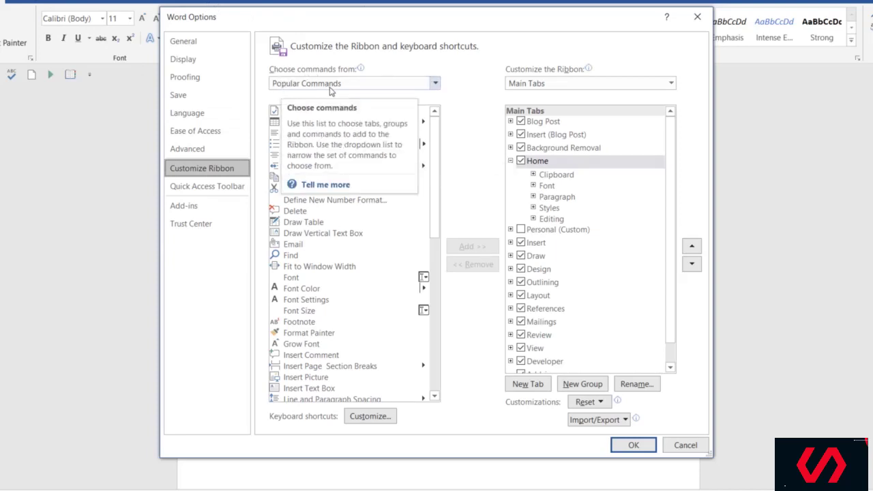
{"action": "mouse_move", "coordinate": [438, 133]}
{"action": "left_mouse_down"}
{"action": "mouse_move", "coordinate": [431, 294]}
{"action": "mouse_move", "coordinate": [436, 131]}
{"action": "left_mouse_up"}
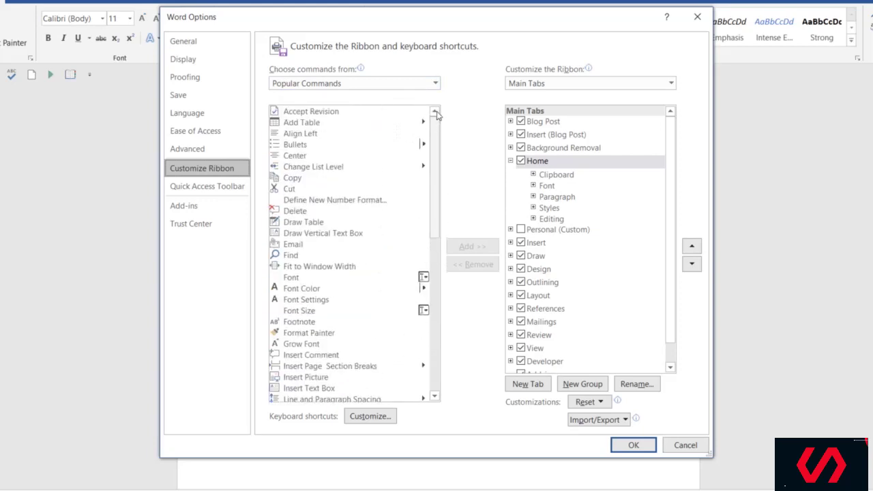
{"action": "left_click", "coordinate": [434, 83]}
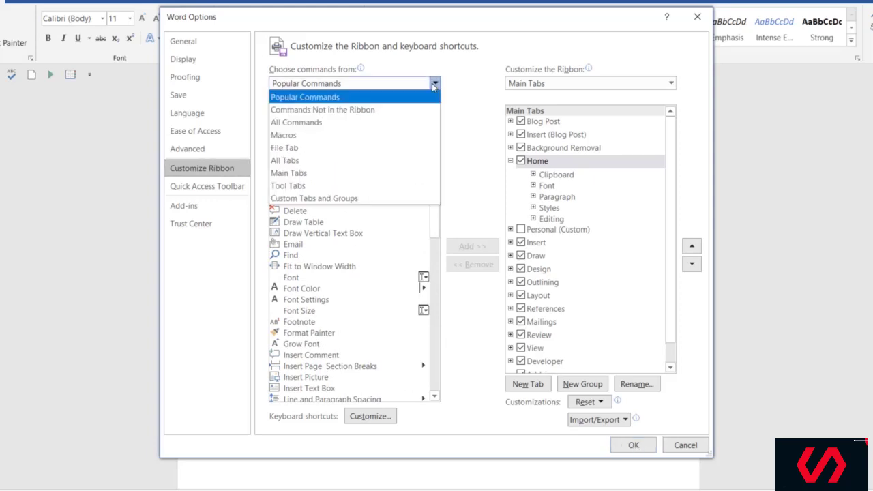
{"action": "left_click", "coordinate": [330, 123]}
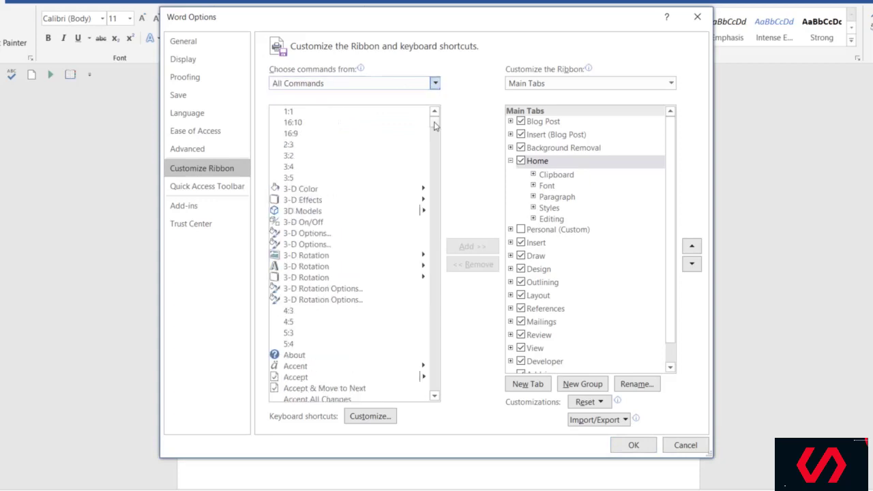
Select Align Top, then expand Insert (Blog Post) and select its Tables group.
{"action": "left_click_drag", "start_coordinate": [434, 125], "coordinate": [434, 137]}
{"action": "left_click", "coordinate": [303, 158]}
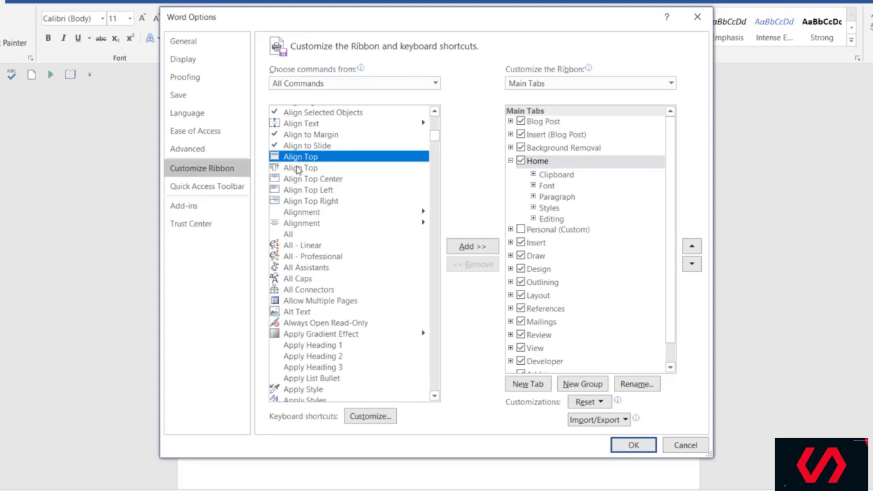
{"action": "left_click", "coordinate": [511, 135]}
{"action": "left_click", "coordinate": [552, 149]}
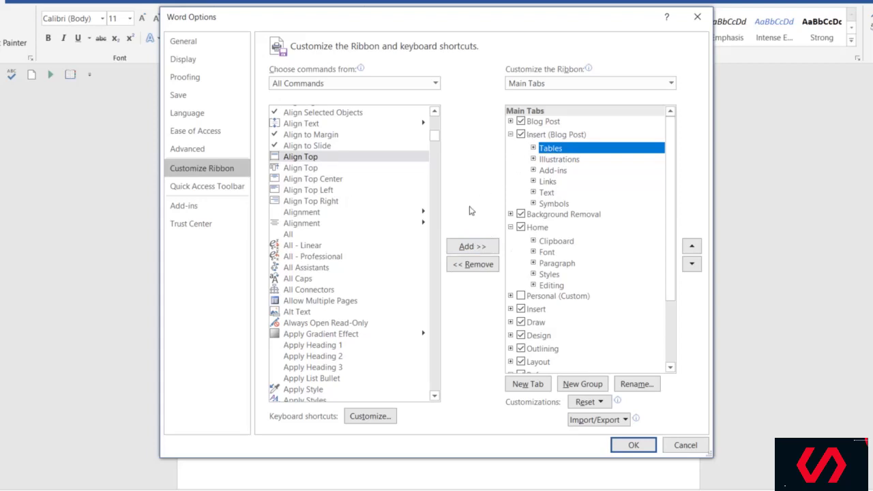
View the Quick Access Toolbar settings, then start saving a copy via Save As > Browse.
{"action": "left_click", "coordinate": [209, 187]}
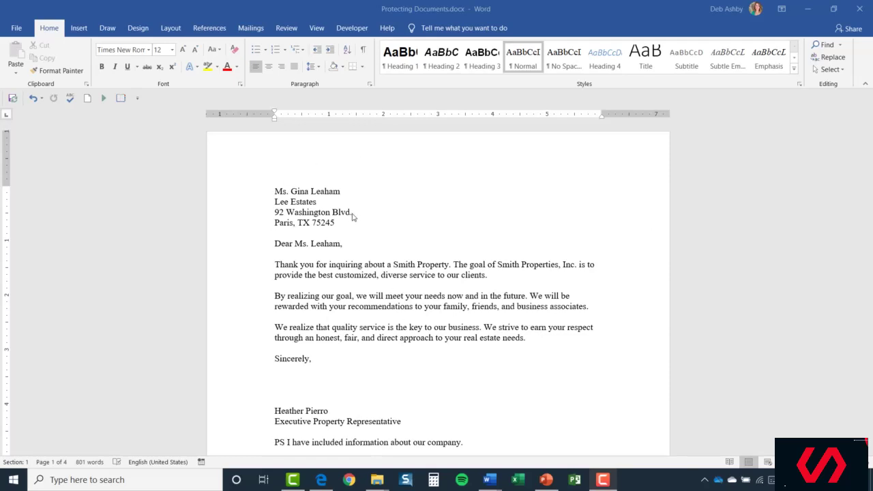
{"action": "left_click", "coordinate": [16, 29]}
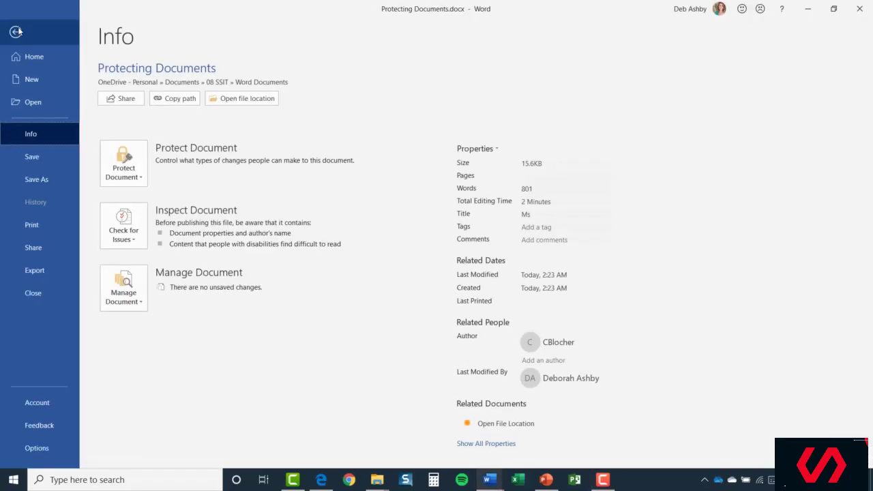
{"action": "left_click", "coordinate": [41, 180]}
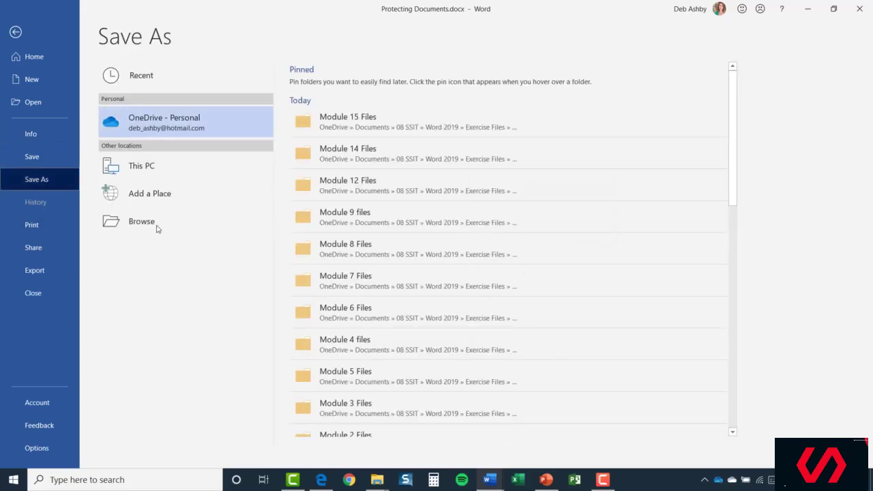
{"action": "left_click", "coordinate": [156, 223]}
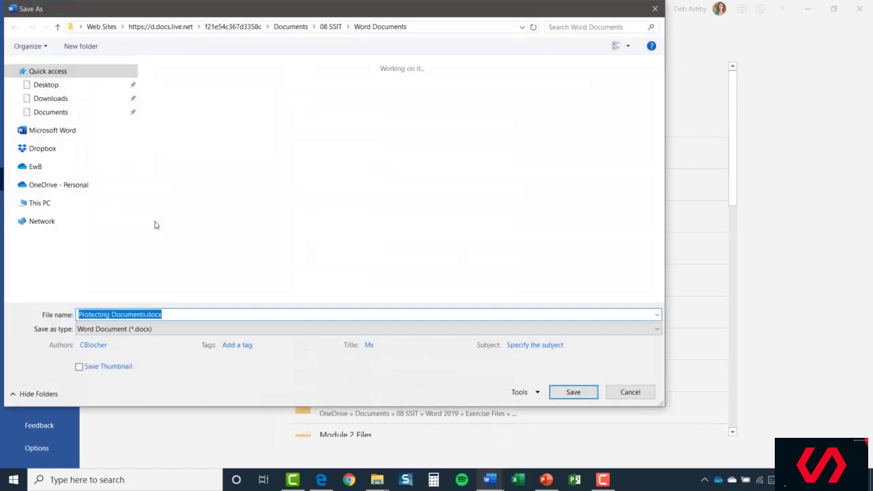
Rename the copy to Protecting Documents 2.docx and open the Tools list.
{"action": "left_click", "coordinate": [147, 314]}
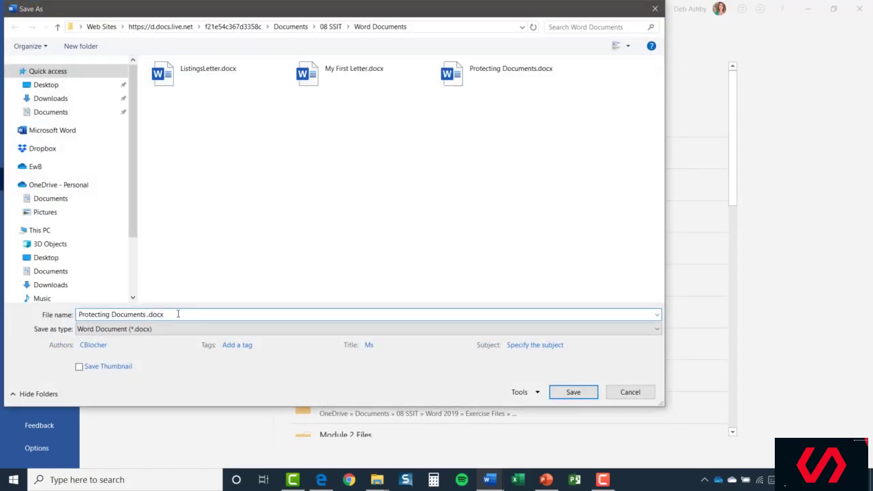
{"action": "type", "text": "2"}
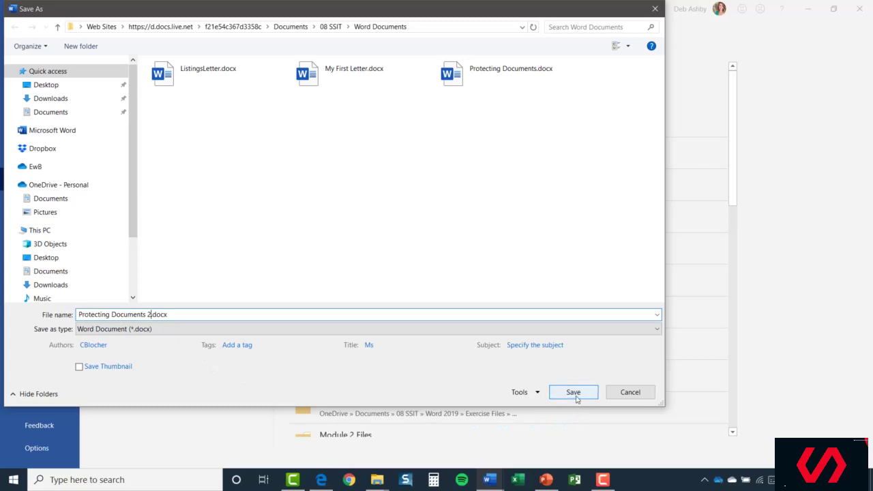
{"action": "left_click", "coordinate": [537, 394]}
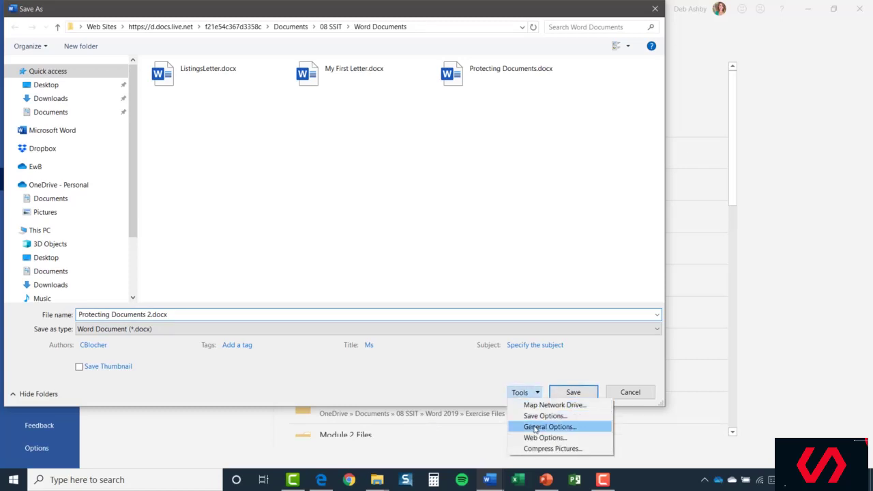
In General Options, set and confirm both a password to open and a password to modify.
{"action": "left_click", "coordinate": [585, 429]}
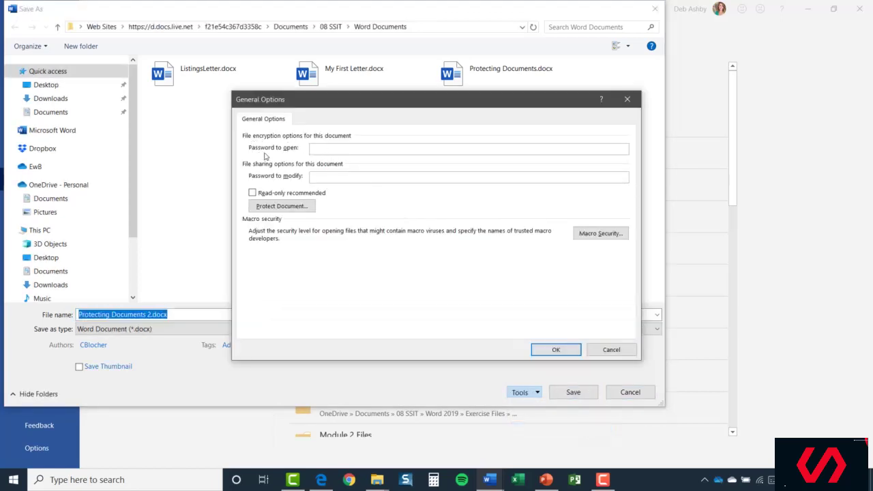
{"action": "left_click", "coordinate": [311, 151]}
{"action": "type", "text": "assword"}
{"action": "key", "text": "Tab"}
{"action": "type", "text": "password"}
{"action": "left_click", "coordinate": [565, 357]}
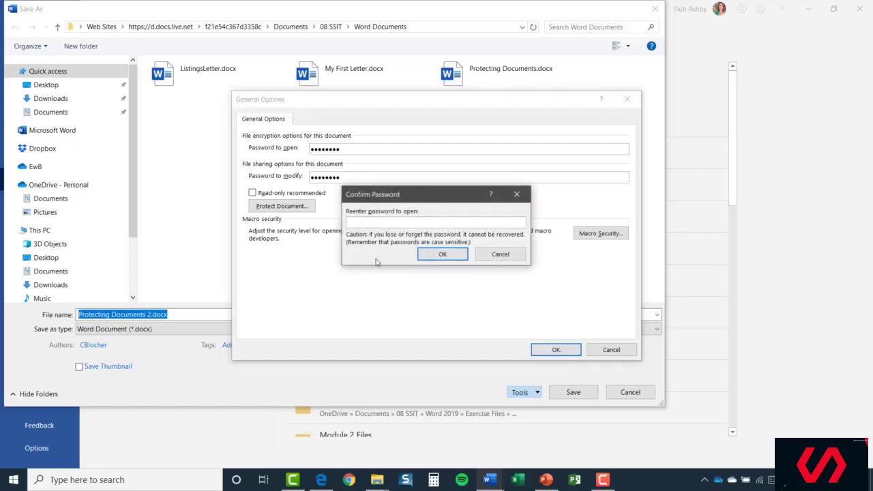
{"action": "type", "text": "password"}
{"action": "key", "text": "Return"}
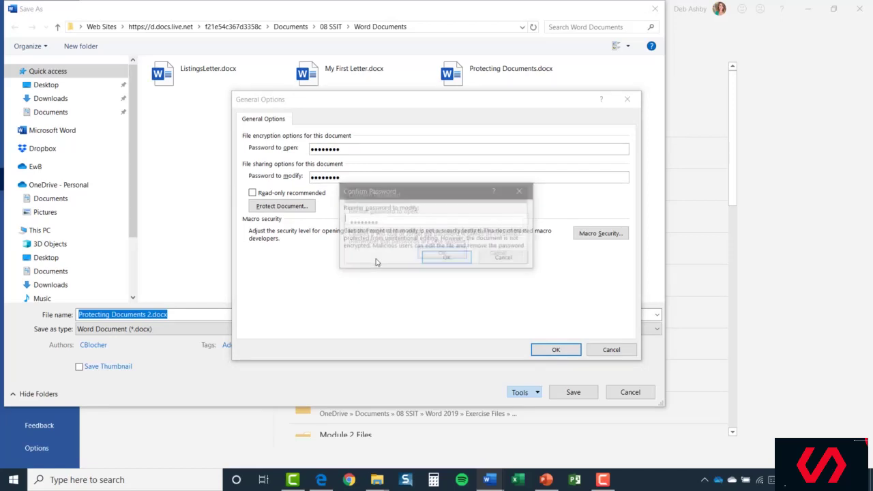
{"action": "type", "text": "password"}
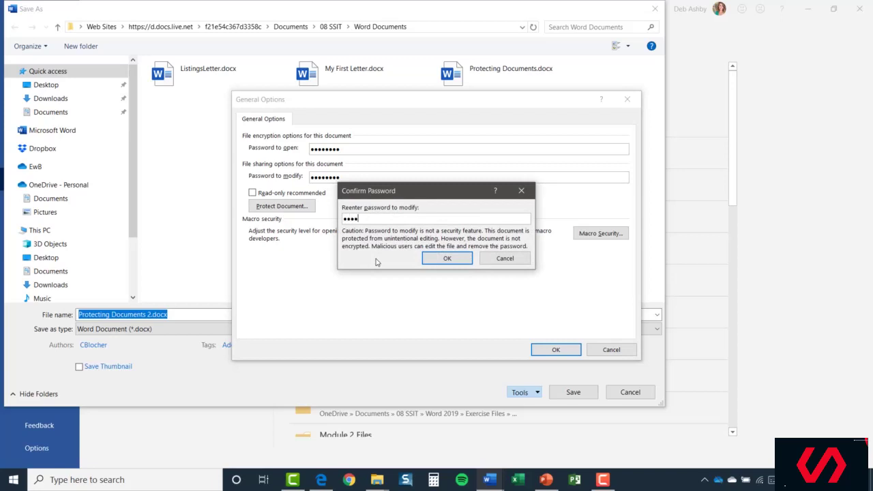
{"action": "key", "text": "Return"}
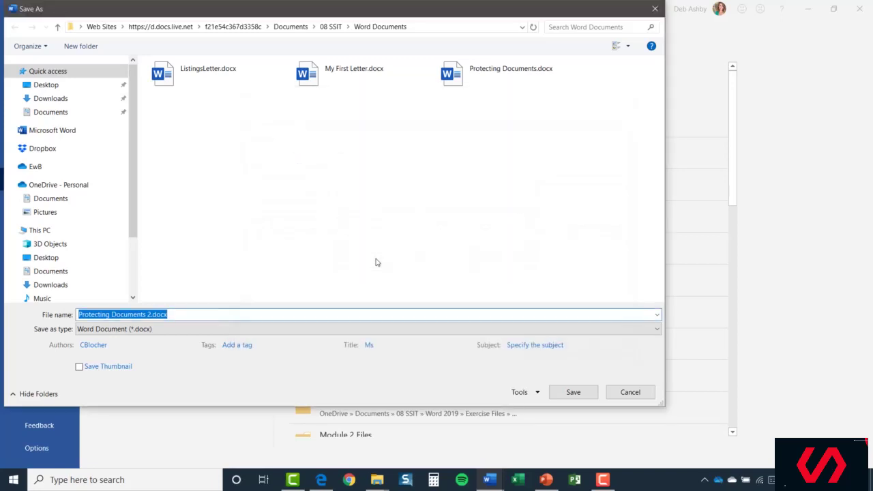
Save the password-protected copy and close the document.
{"action": "left_click", "coordinate": [573, 396]}
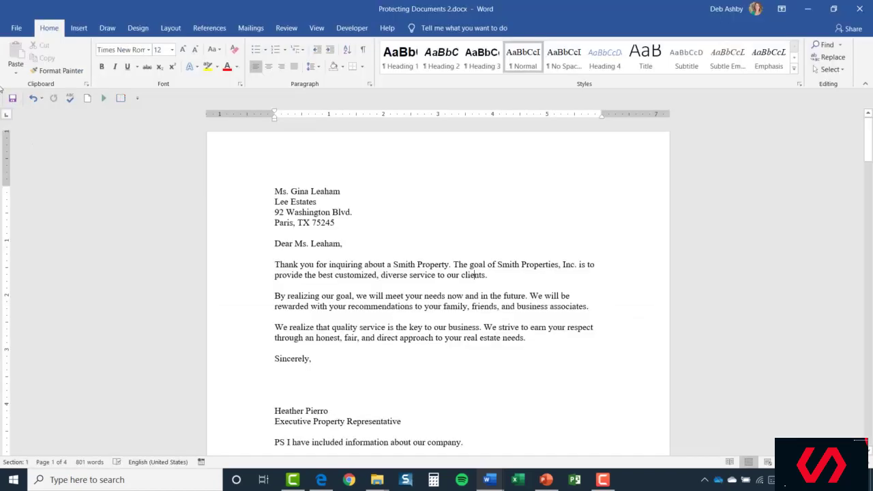
{"action": "left_click", "coordinate": [17, 29]}
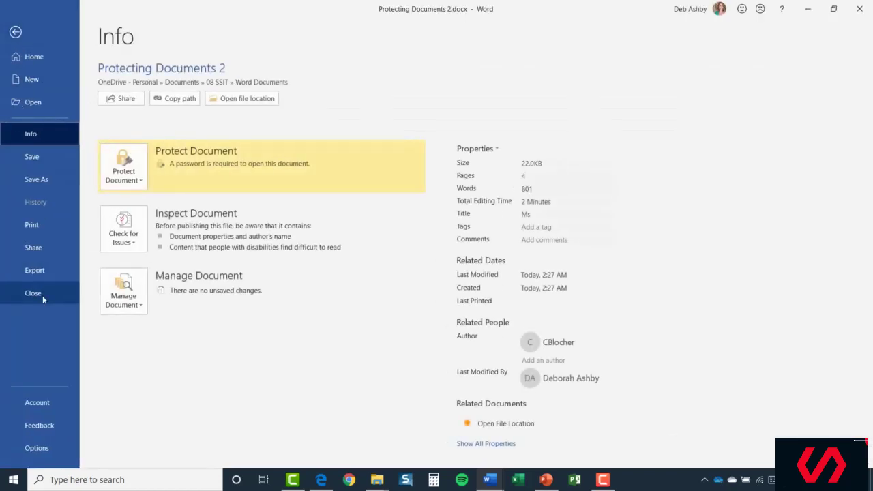
{"action": "left_click", "coordinate": [42, 296]}
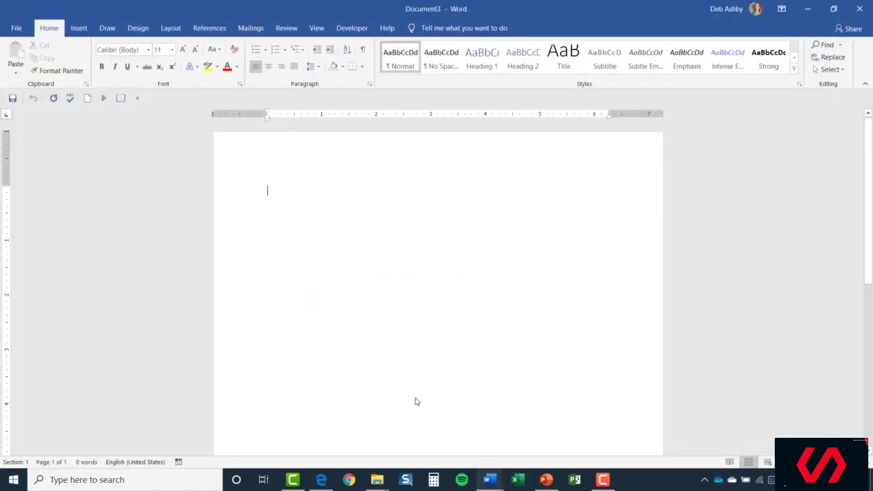
Reopen Protecting Documents 2.docx from Recent, entering the open and modify passwords.
{"action": "left_click", "coordinate": [19, 30]}
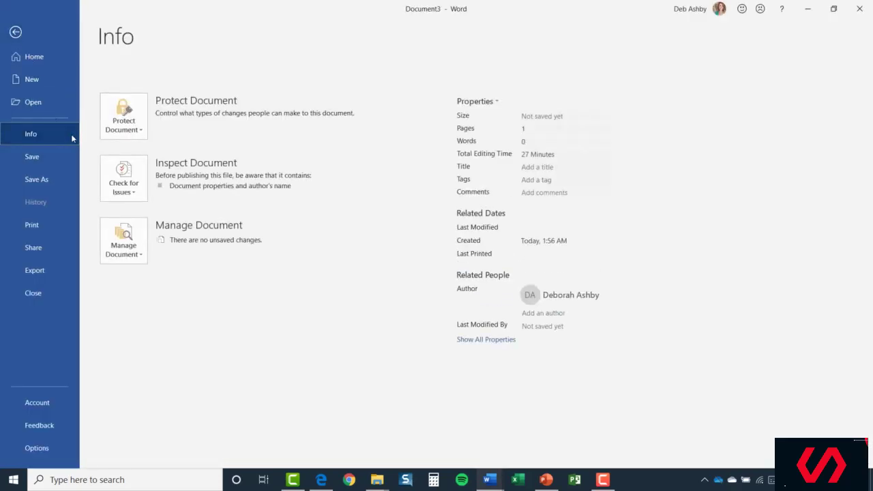
{"action": "left_click", "coordinate": [34, 105]}
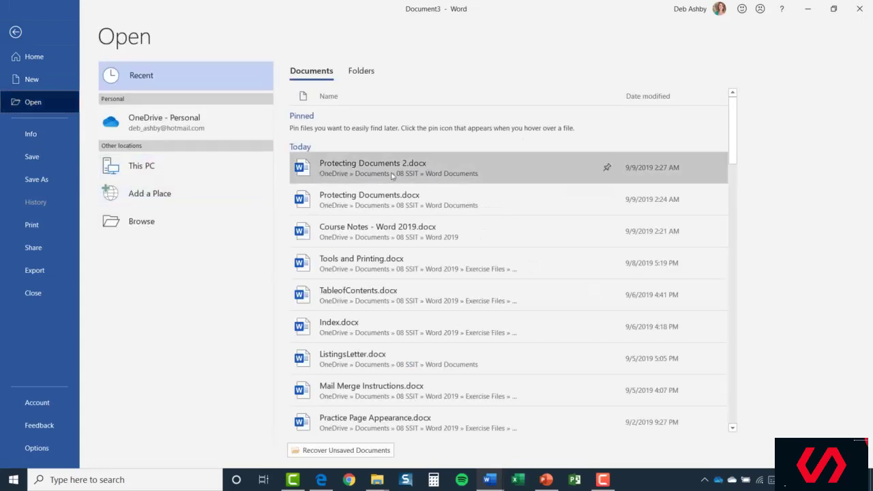
{"action": "left_click", "coordinate": [474, 175]}
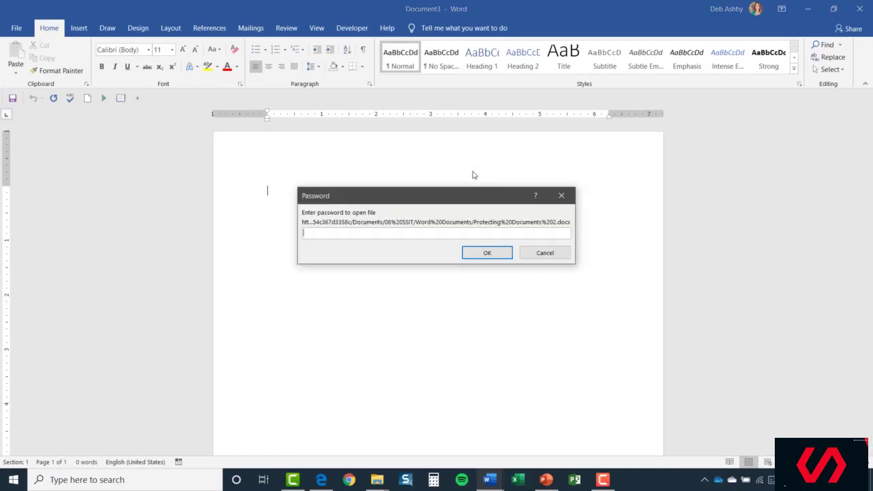
{"action": "type", "text": "********"}
{"action": "key", "text": "Return"}
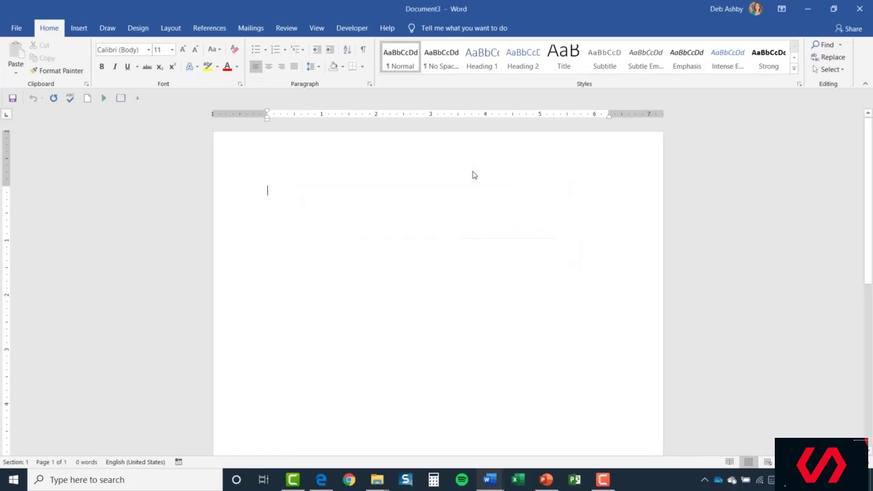
{"action": "type", "text": "********"}
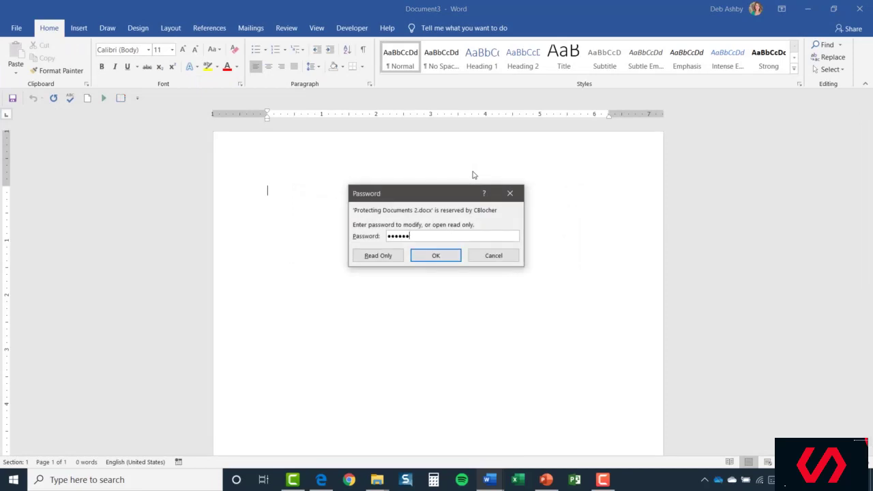
{"action": "key", "text": "Return"}
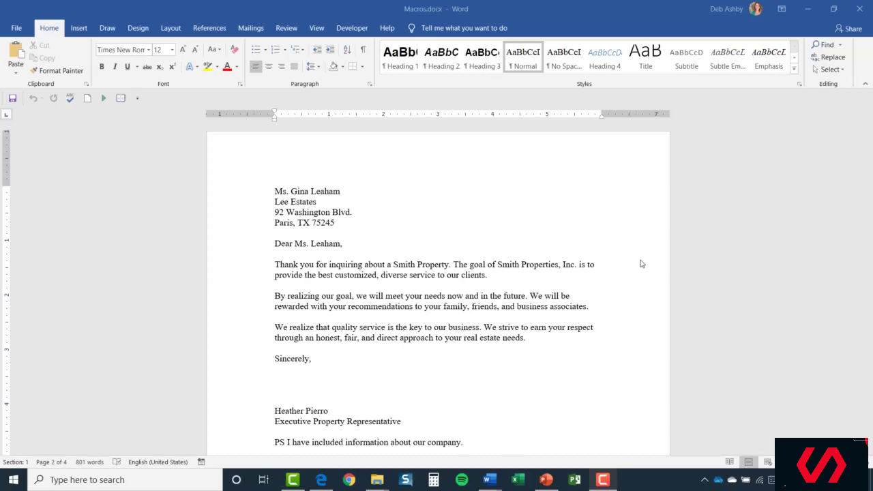
{"action": "left_click", "coordinate": [318, 29]}
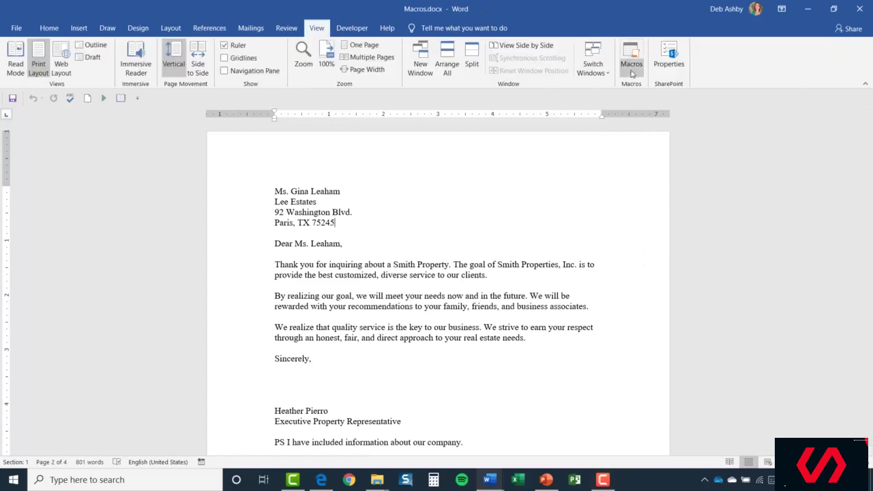
{"action": "left_click", "coordinate": [629, 73]}
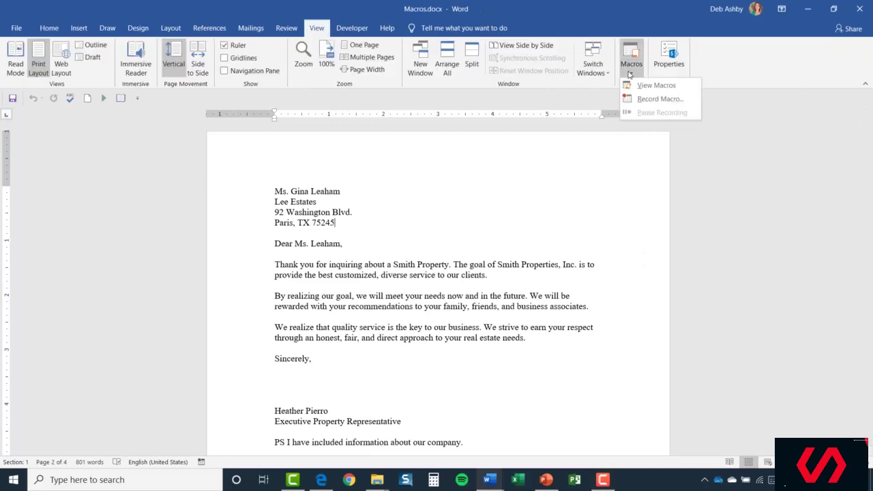
{"action": "left_click", "coordinate": [692, 89]}
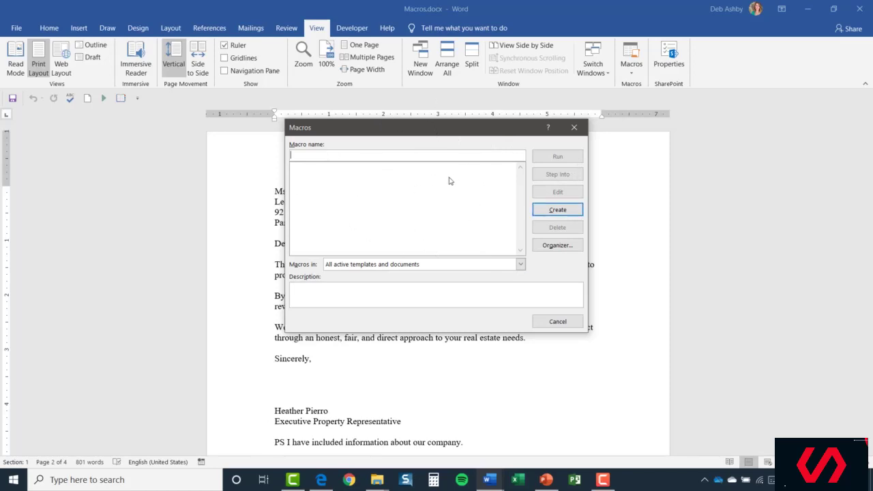
{"action": "left_click", "coordinate": [557, 321]}
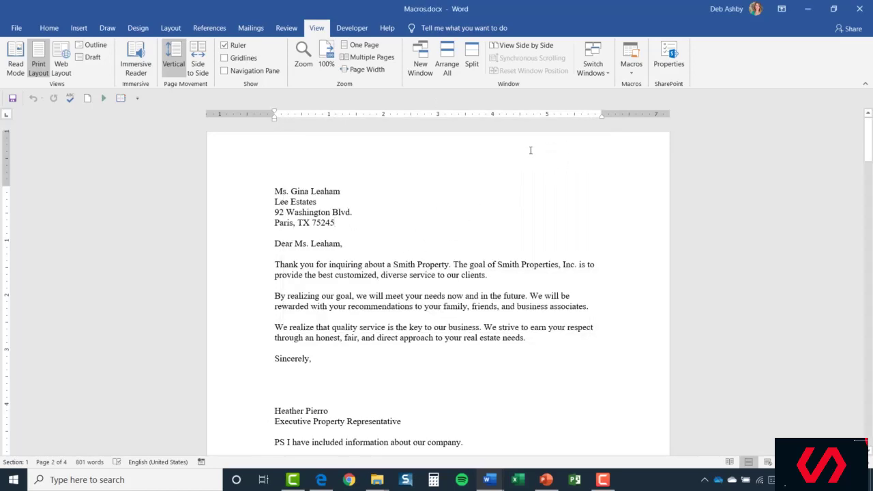
Record a macro named DAHeaderandFooter in Normal.dotm, described 'Inserts a header and footer'.
{"action": "left_click", "coordinate": [632, 73]}
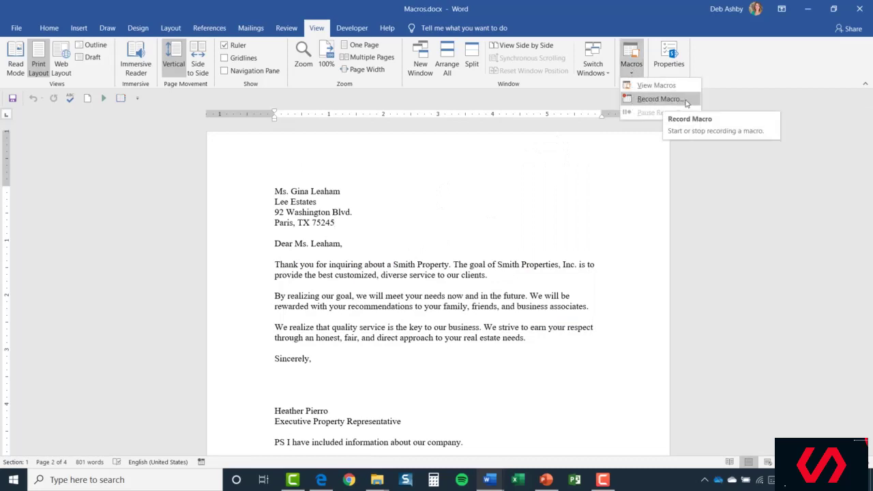
{"action": "left_click", "coordinate": [659, 99]}
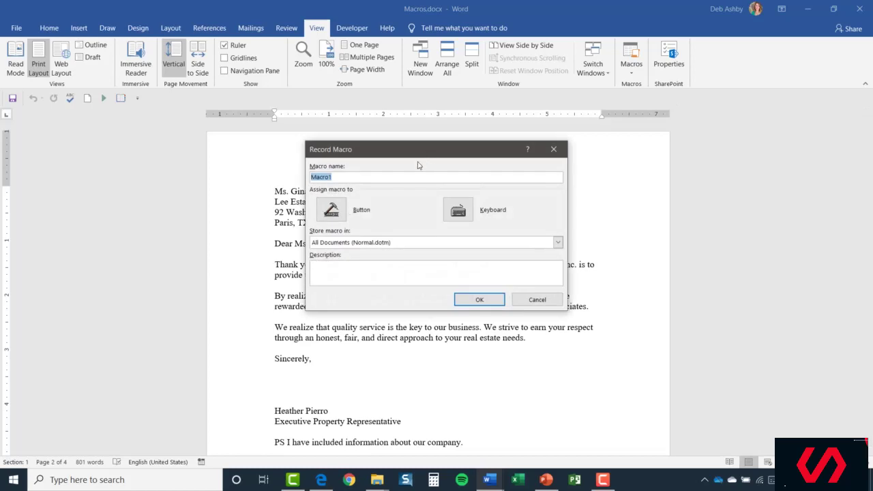
{"action": "type", "text": "DAHeaderandFooter"}
{"action": "left_click", "coordinate": [557, 244]}
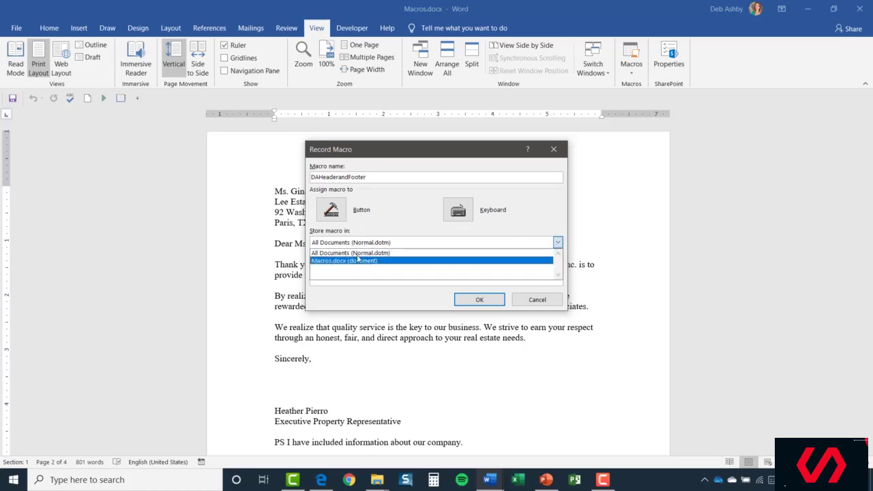
{"action": "left_click", "coordinate": [353, 254]}
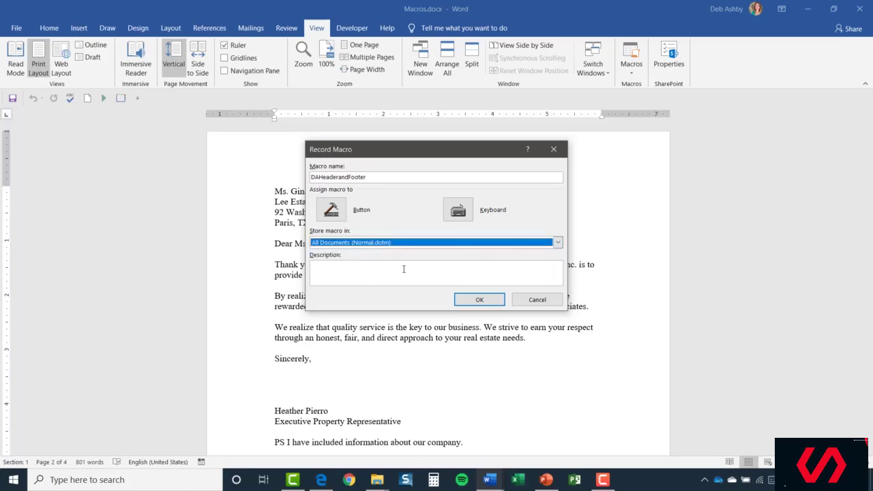
{"action": "left_click", "coordinate": [322, 268]}
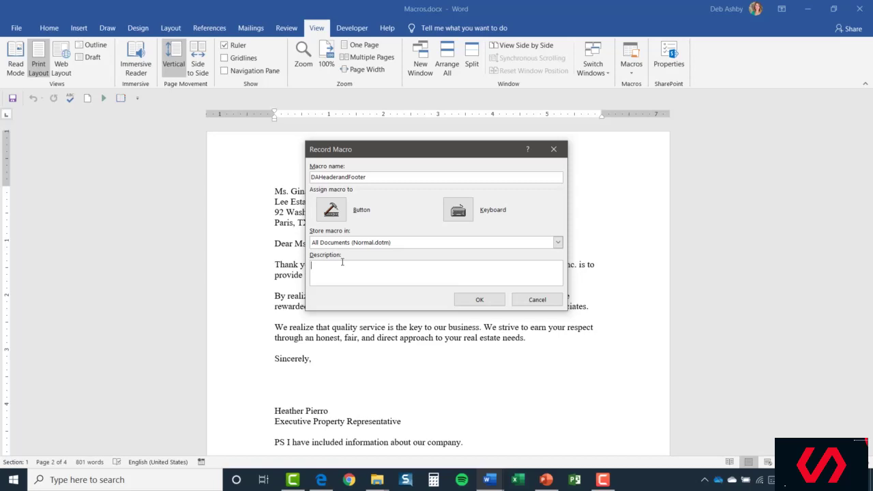
{"action": "type", "text": "Inserts a header and footer"}
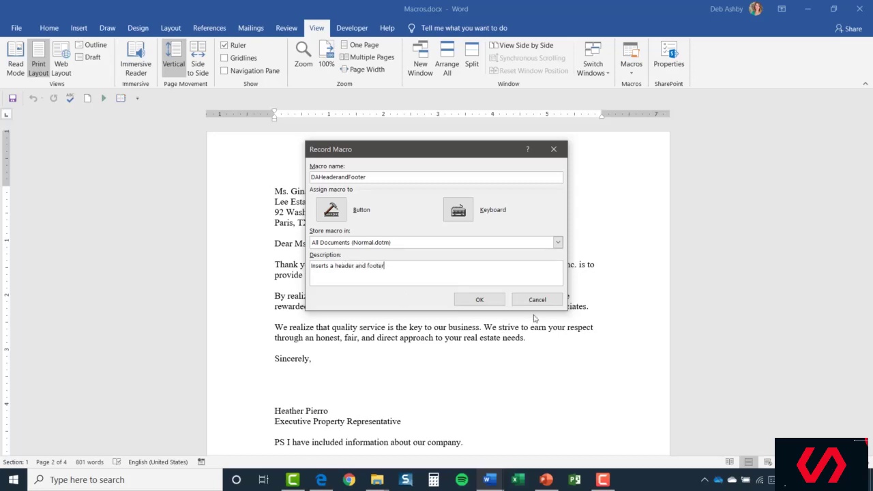
{"action": "left_click", "coordinate": [489, 304]}
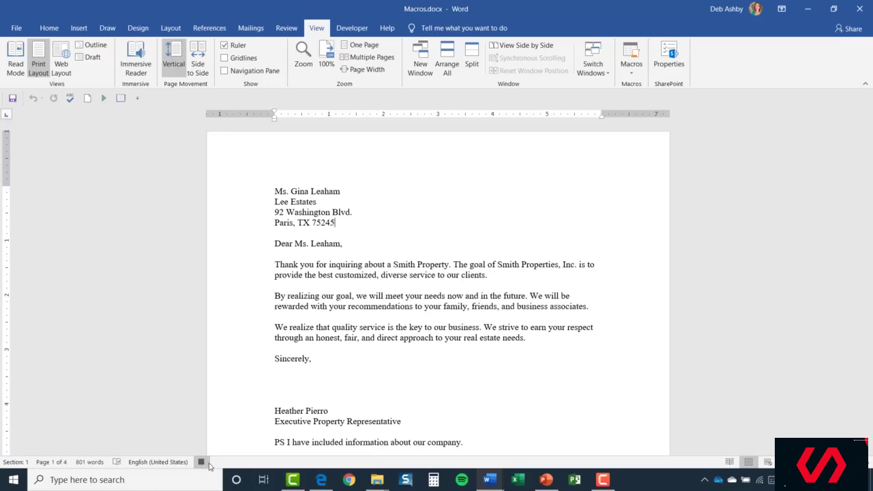
Add a blank header reading 'Smith Properties' with the date 8/9/2019 at the right.
{"action": "left_click", "coordinate": [79, 28]}
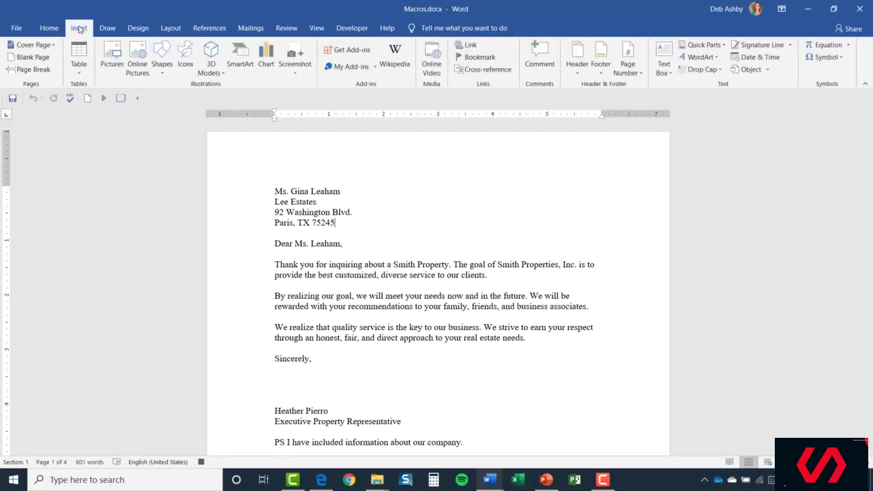
{"action": "left_click", "coordinate": [578, 73]}
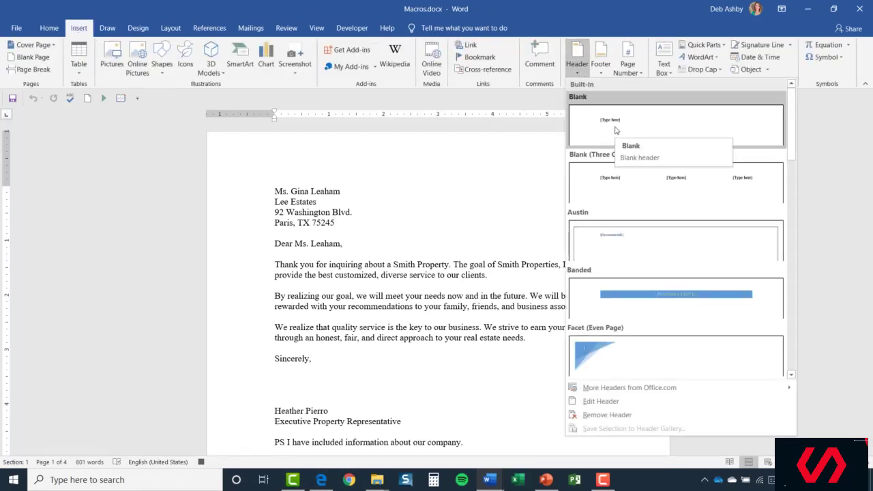
{"action": "left_click", "coordinate": [614, 129]}
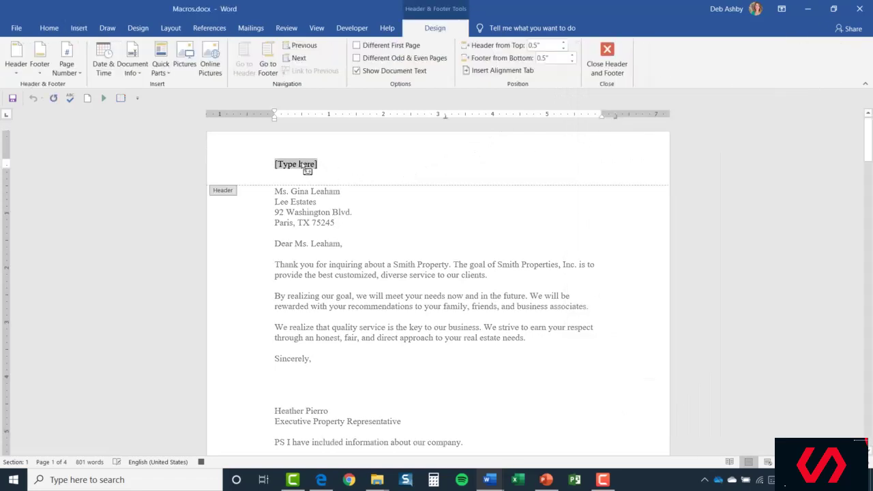
{"action": "type", "text": "S"}
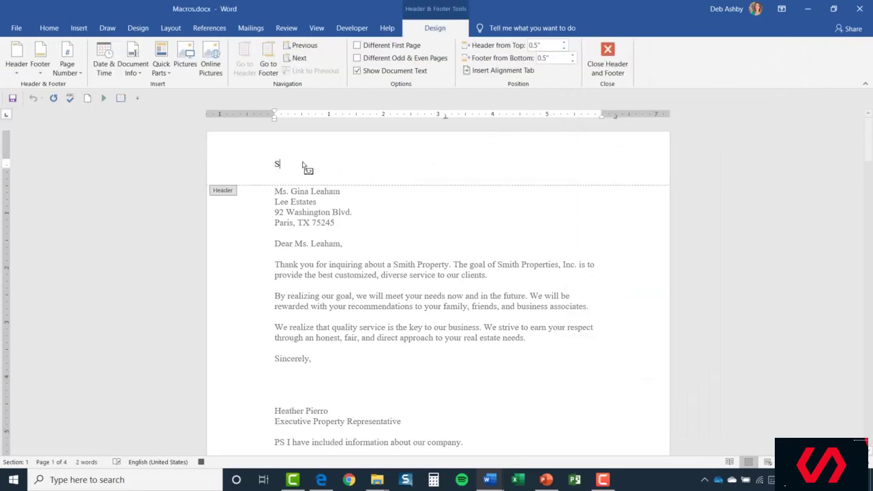
{"action": "type", "text": "mith Properties"}
{"action": "key", "text": "Tab"}
{"action": "key", "text": "Tab"}
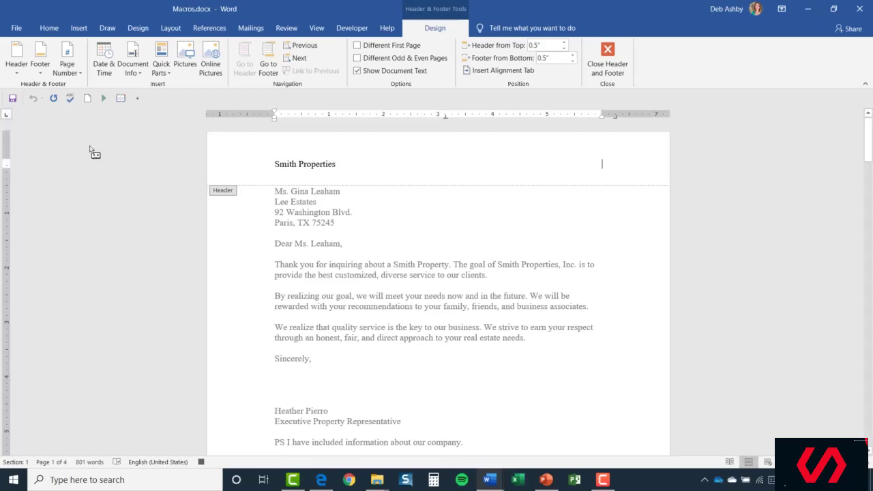
{"action": "left_click", "coordinate": [104, 62]}
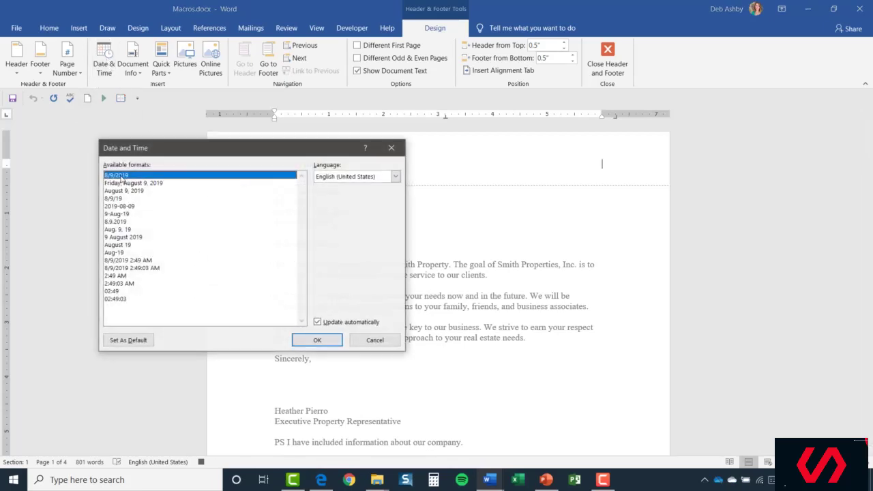
{"action": "left_click", "coordinate": [318, 340]}
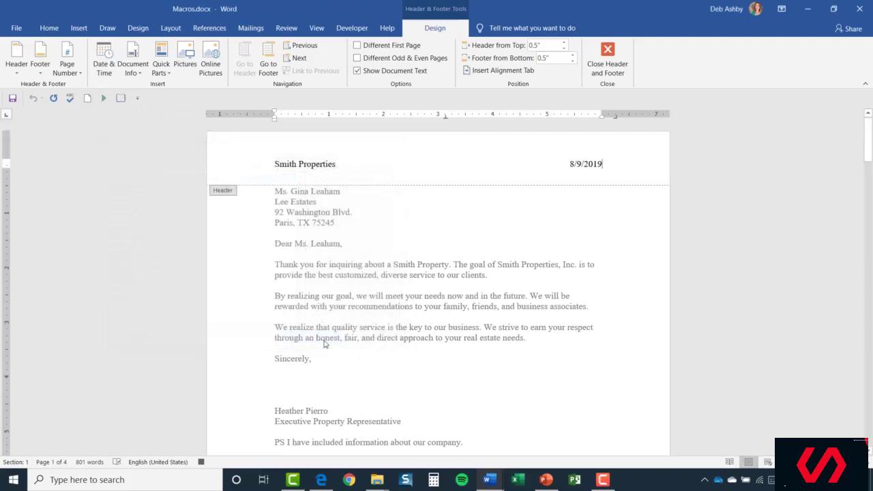
{"action": "left_click", "coordinate": [79, 28]}
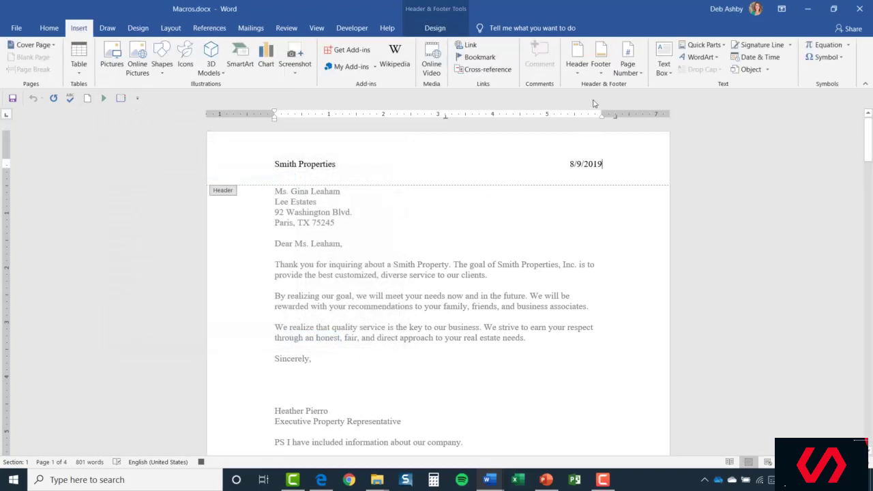
Add a blank footer with an Accent Bar 1 page number, then close header and footer editing.
{"action": "left_click", "coordinate": [601, 71]}
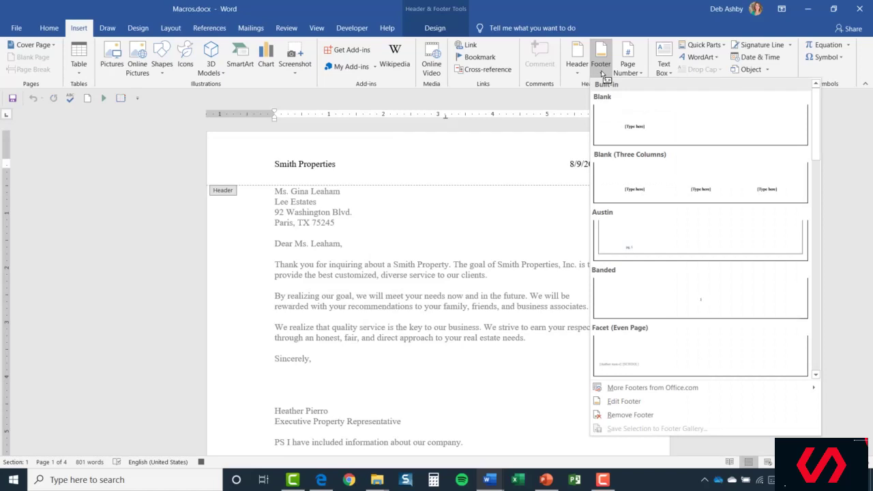
{"action": "left_click", "coordinate": [668, 132]}
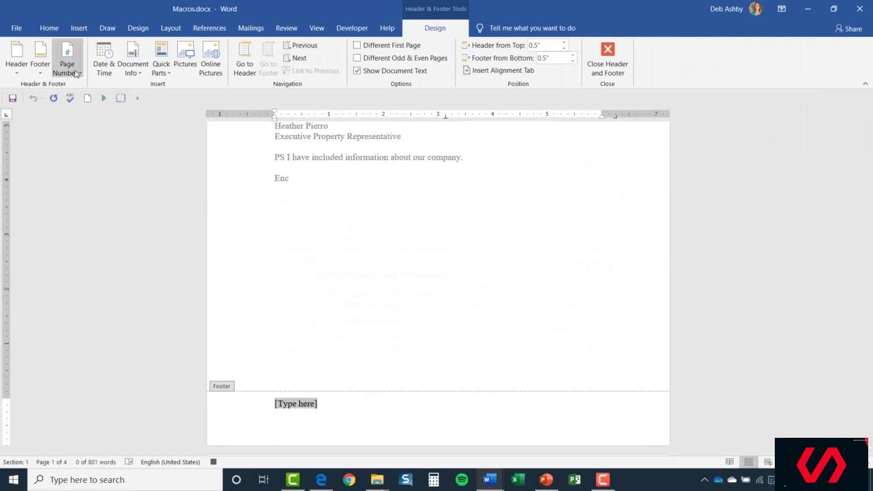
{"action": "left_click", "coordinate": [77, 73]}
{"action": "mouse_move", "coordinate": [80, 98]}
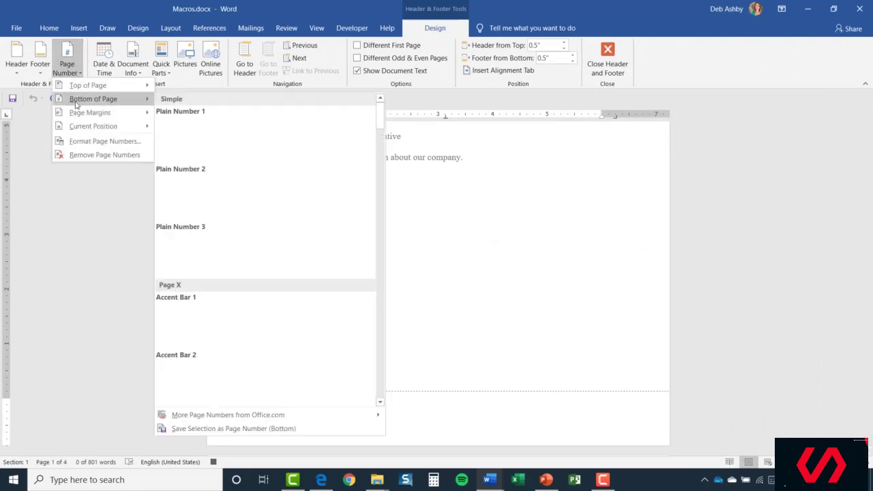
{"action": "left_click", "coordinate": [198, 326]}
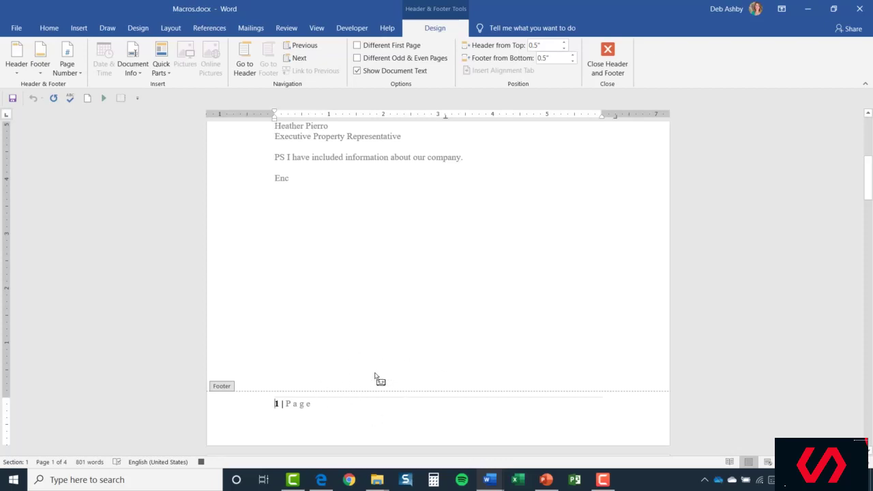
{"action": "left_click", "coordinate": [607, 60]}
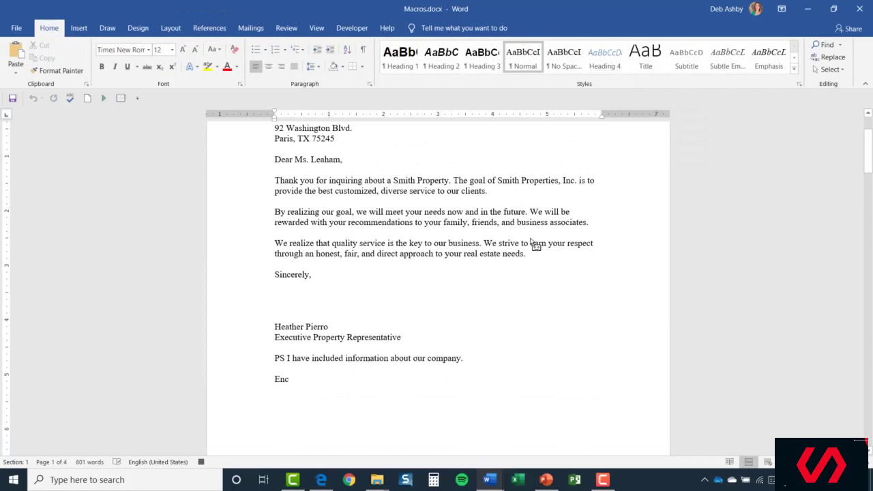
Stop the DAHeaderandFooter macro recording from the status bar.
{"action": "scroll", "coordinate": [529, 195], "scroll_direction": "up", "scroll_amount": 2}
{"action": "scroll", "coordinate": [528, 195], "scroll_direction": "up", "scroll_amount": 1}
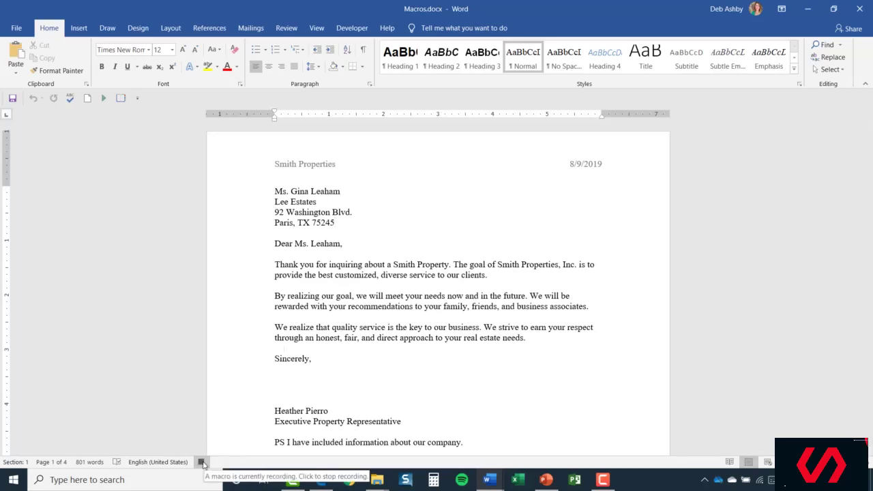
{"action": "left_click", "coordinate": [202, 462]}
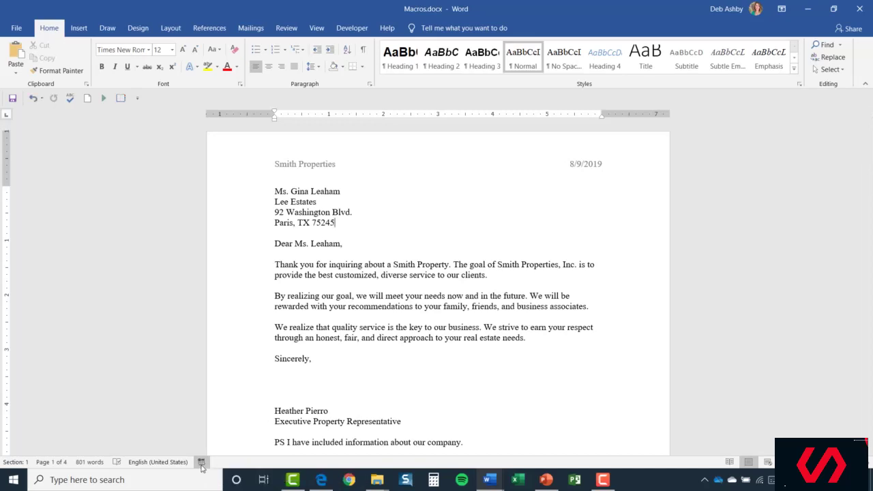
{"action": "left_click", "coordinate": [317, 29]}
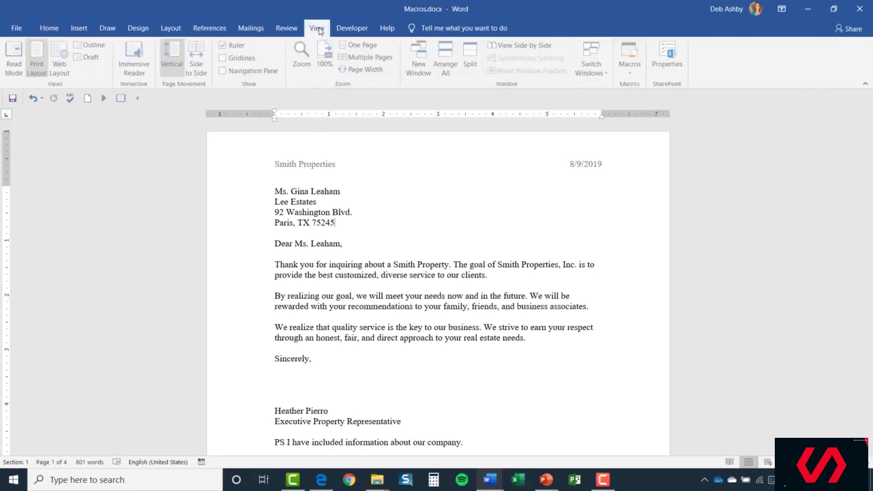
Check the list of recorded macros and close it without running anything.
{"action": "left_click", "coordinate": [633, 76]}
{"action": "left_click", "coordinate": [635, 85]}
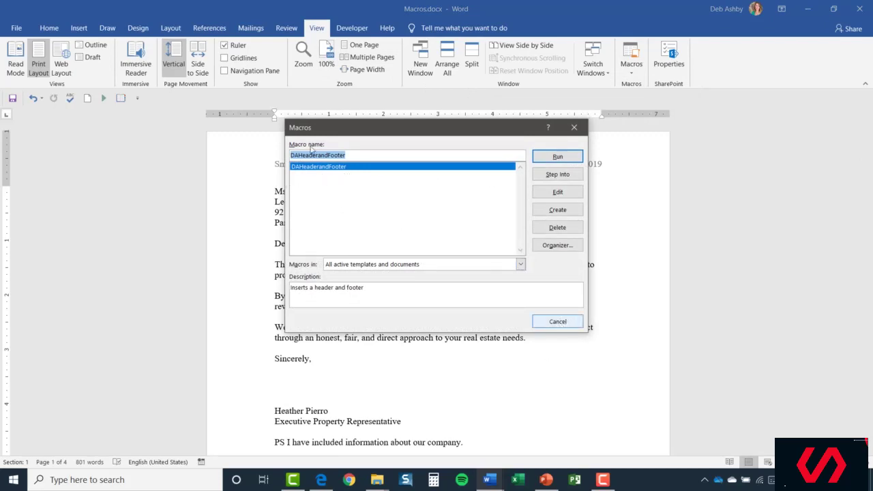
{"action": "left_click", "coordinate": [559, 321]}
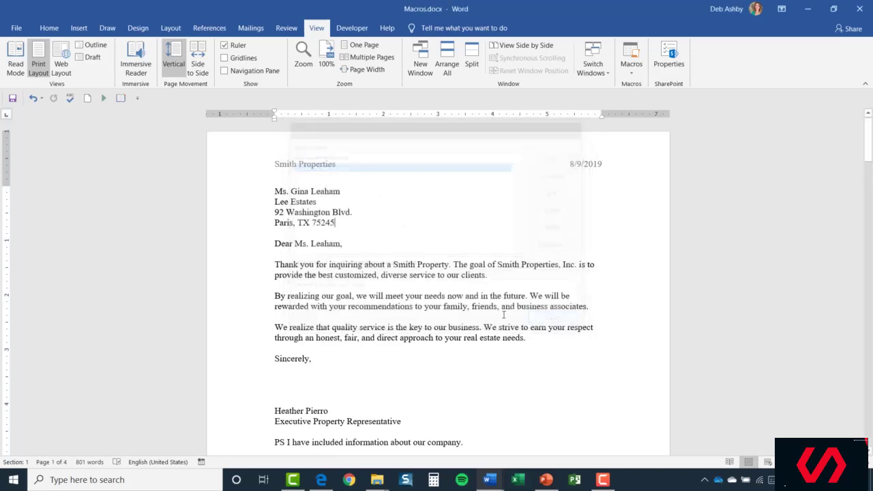
Delete the Smith Properties header and the 1 | Page footer, returning to the letter body.
{"action": "double_click", "coordinate": [334, 174]}
{"action": "left_click", "coordinate": [236, 170]}
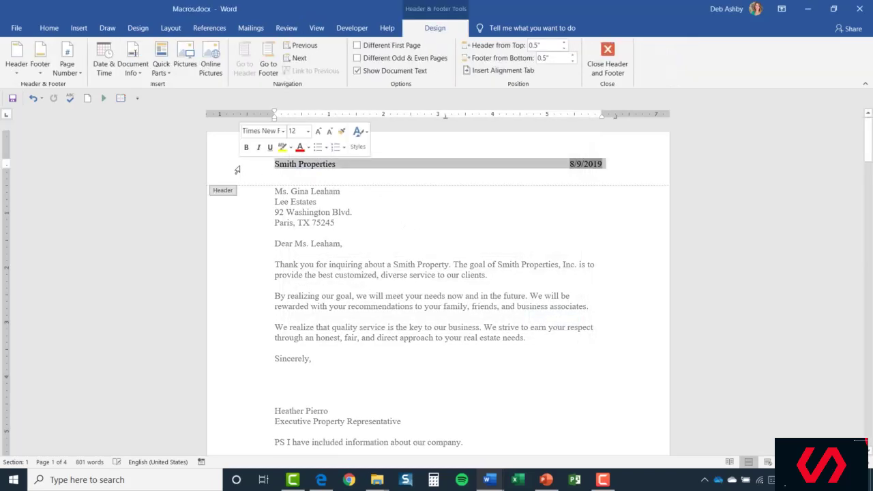
{"action": "key", "text": "Delete"}
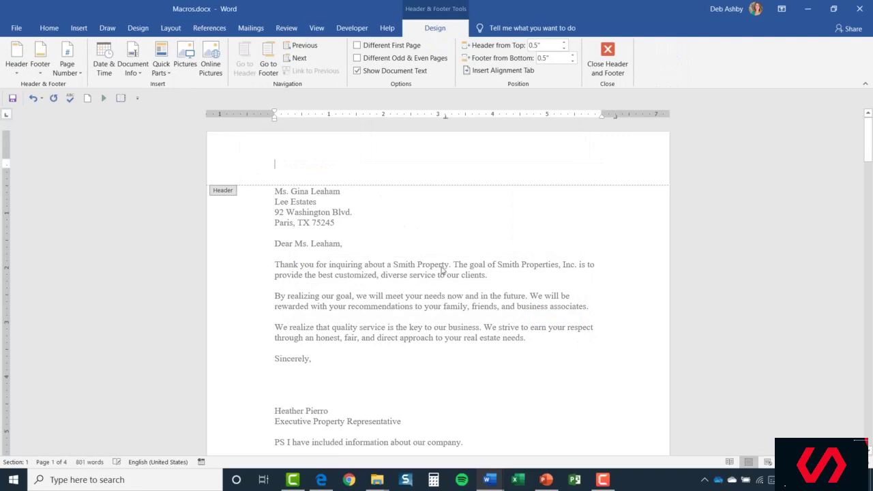
{"action": "scroll", "coordinate": [446, 270], "scroll_direction": "down", "scroll_amount": 6}
{"action": "left_click", "coordinate": [214, 339]}
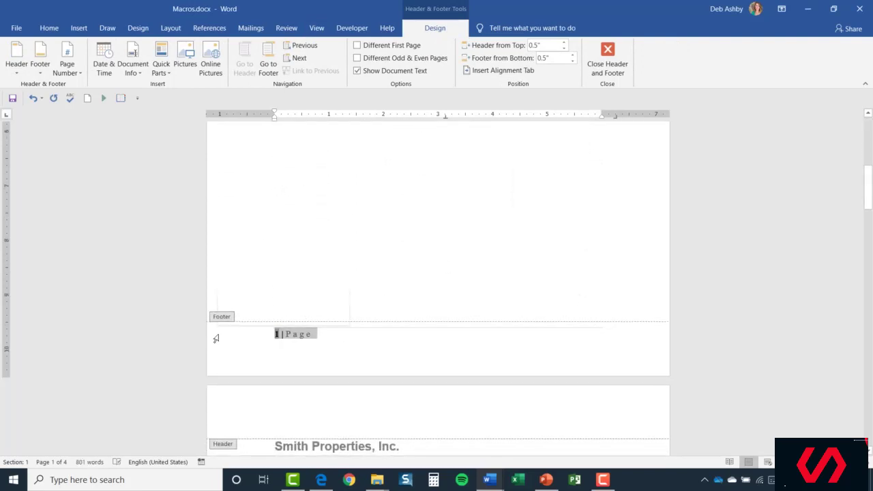
{"action": "key", "text": "Delete"}
{"action": "left_click", "coordinate": [614, 63]}
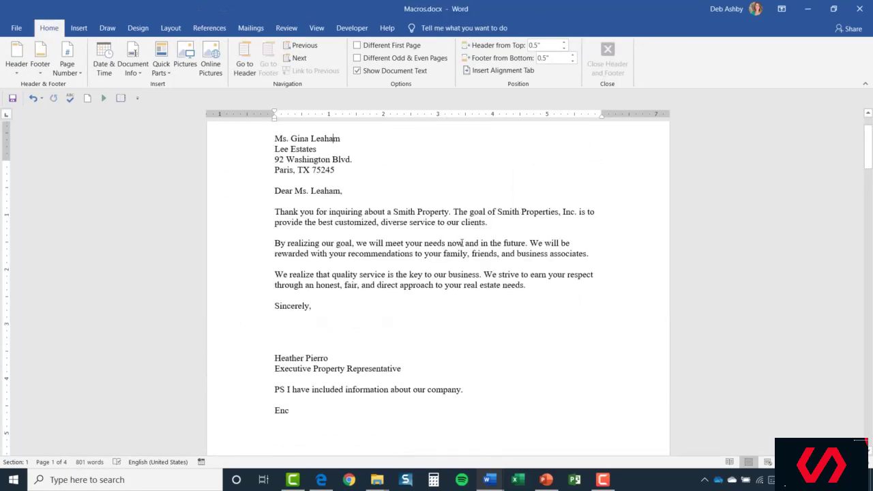
{"action": "left_click", "coordinate": [361, 195]}
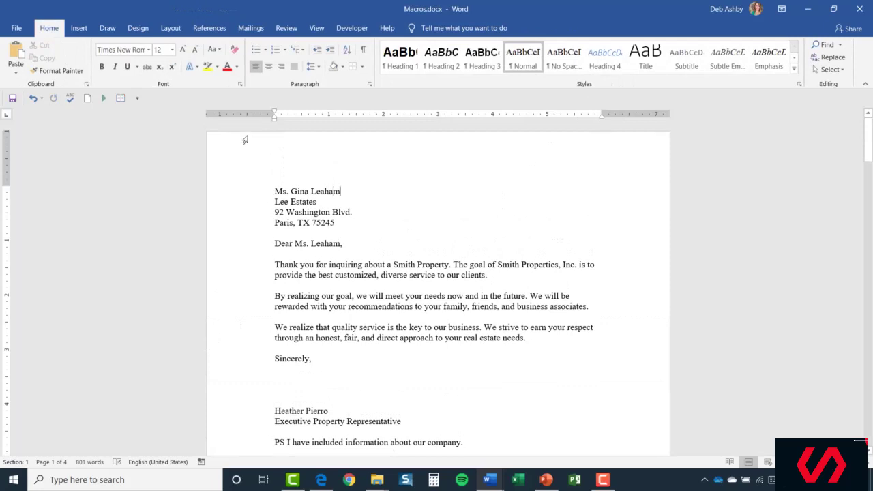
Run the DAHeaderandFooter macro from the macro list and scroll back to the top.
{"action": "left_click", "coordinate": [316, 29]}
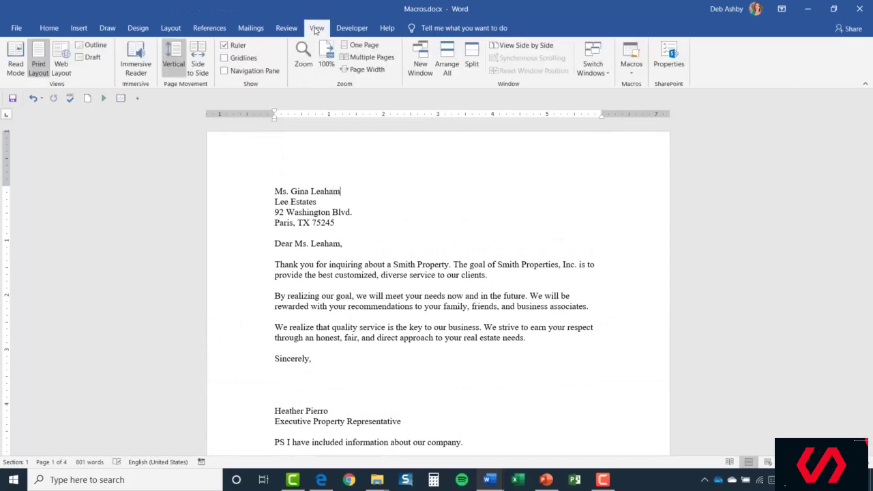
{"action": "left_click", "coordinate": [634, 71]}
{"action": "left_click", "coordinate": [638, 86]}
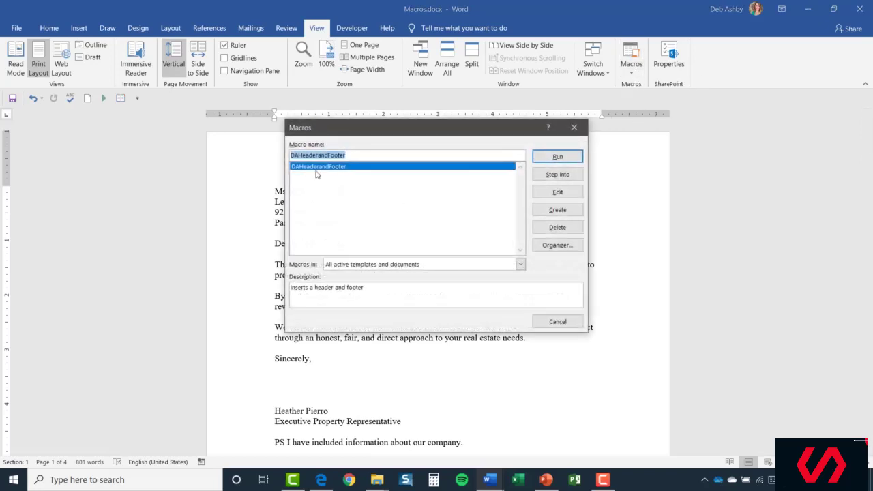
{"action": "left_click", "coordinate": [558, 157]}
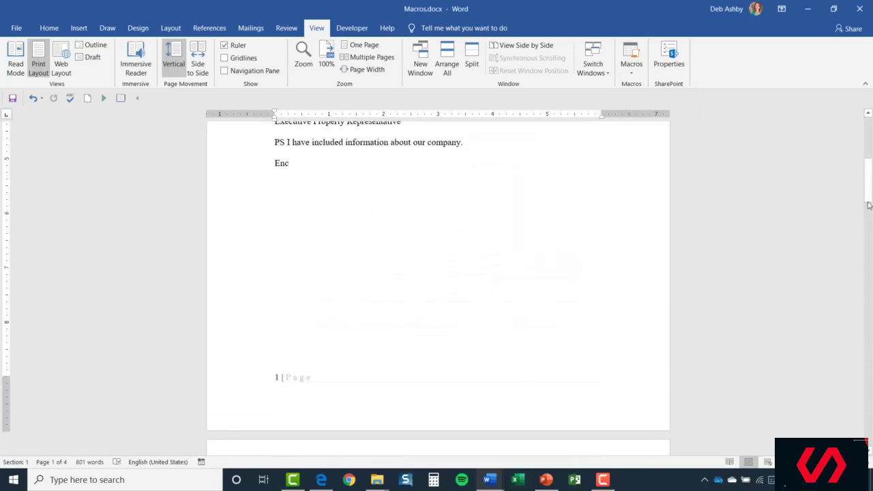
{"action": "left_click_drag", "start_coordinate": [870, 189], "coordinate": [870, 155]}
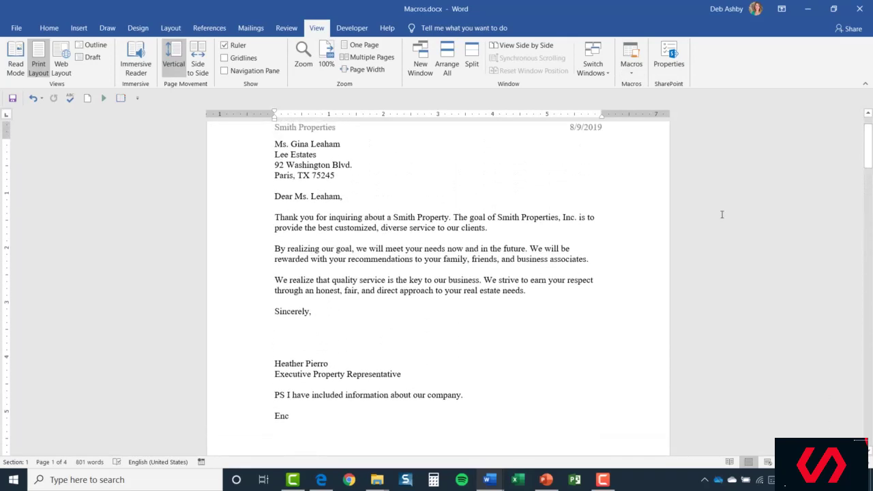